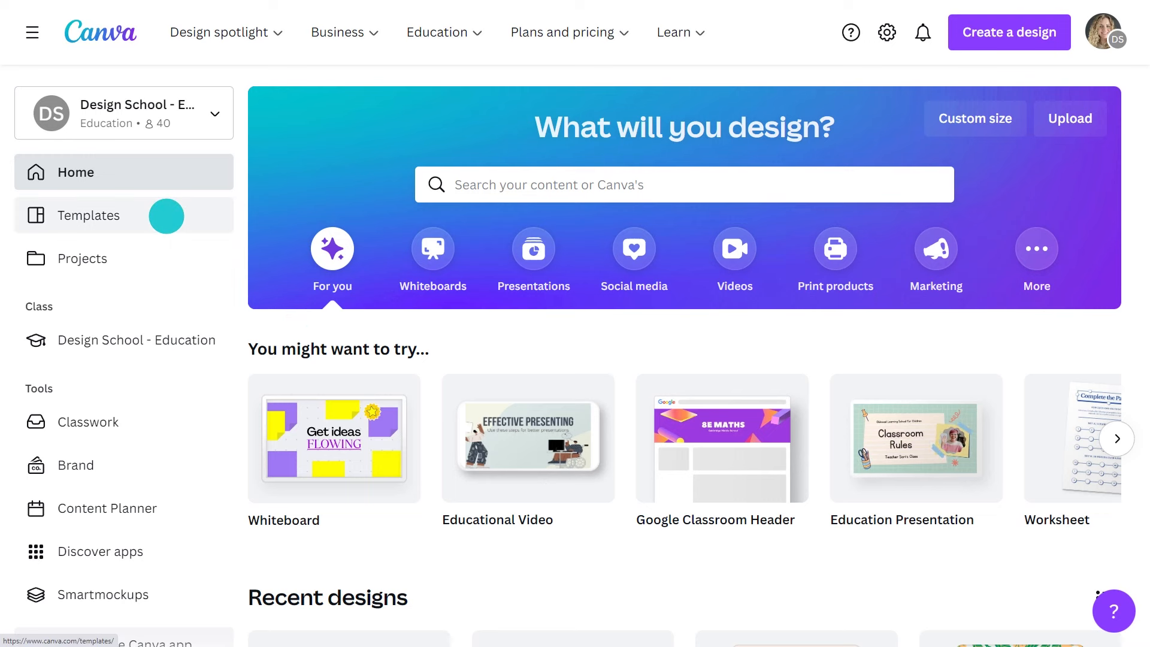
- Browse the template library's video types and open the Mobile Videos templates
click(166, 215)
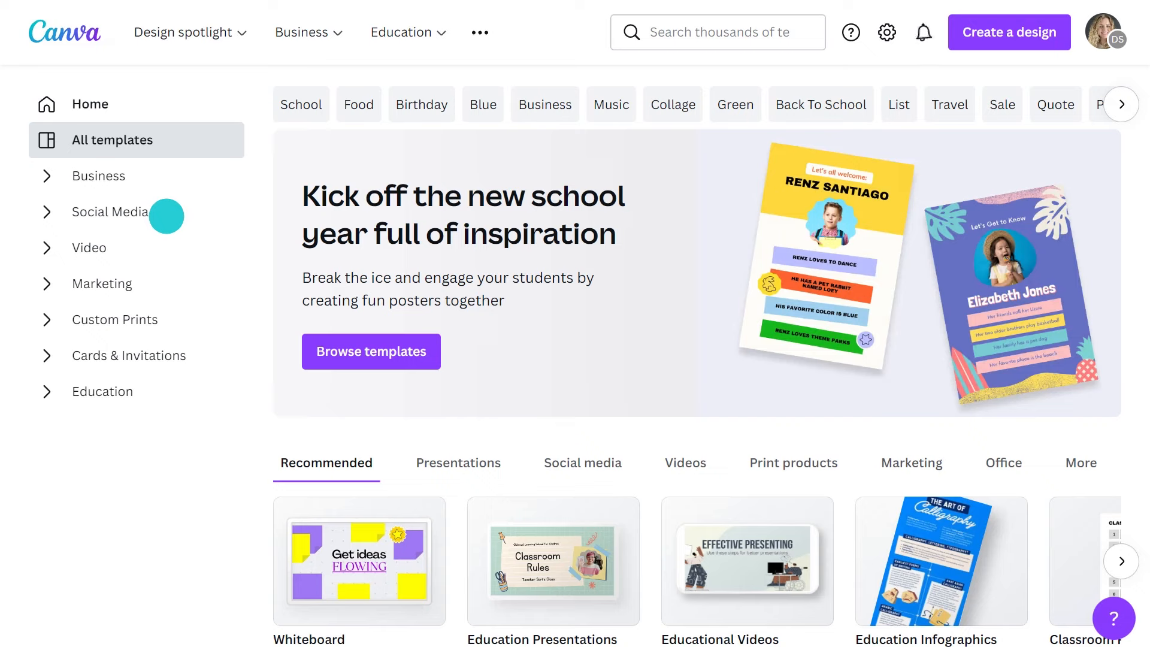
click(686, 462)
scroll(689, 466, down, 1)
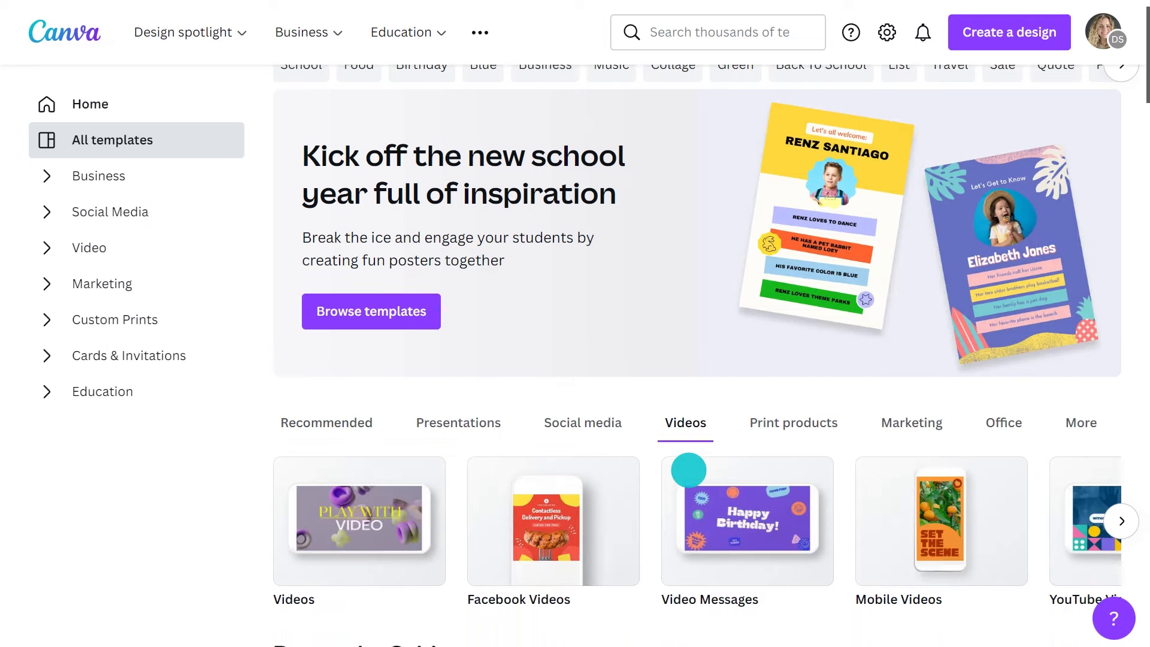
click(885, 502)
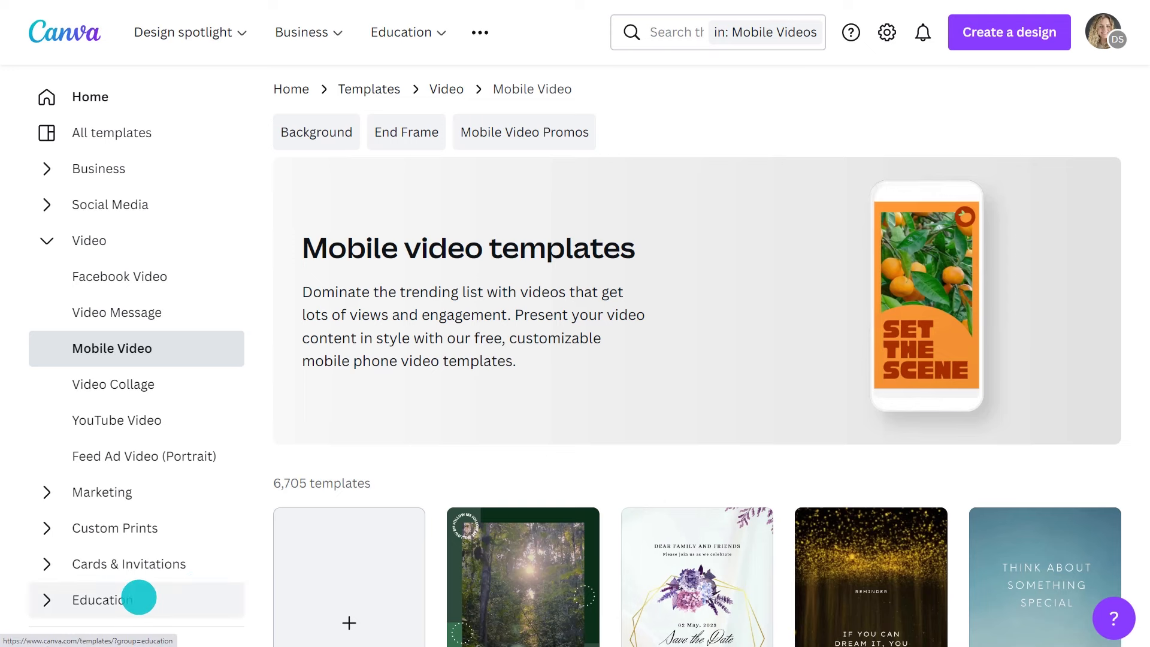
- Open the Educational Video templates in the Education category and look through them
click(139, 597)
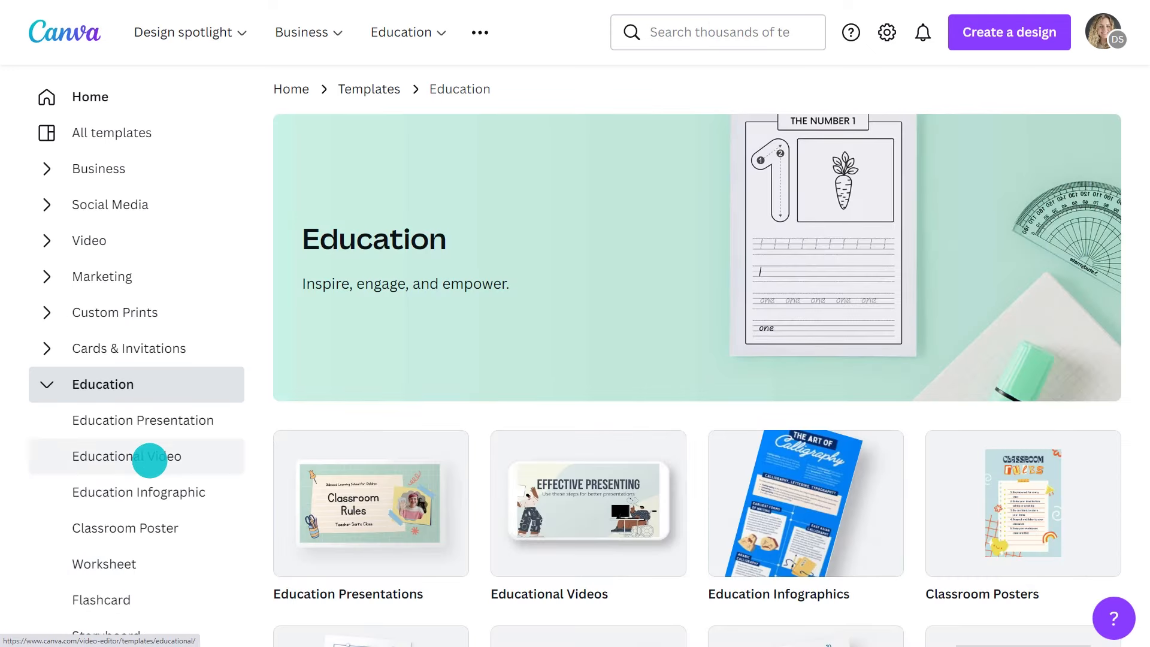
click(149, 458)
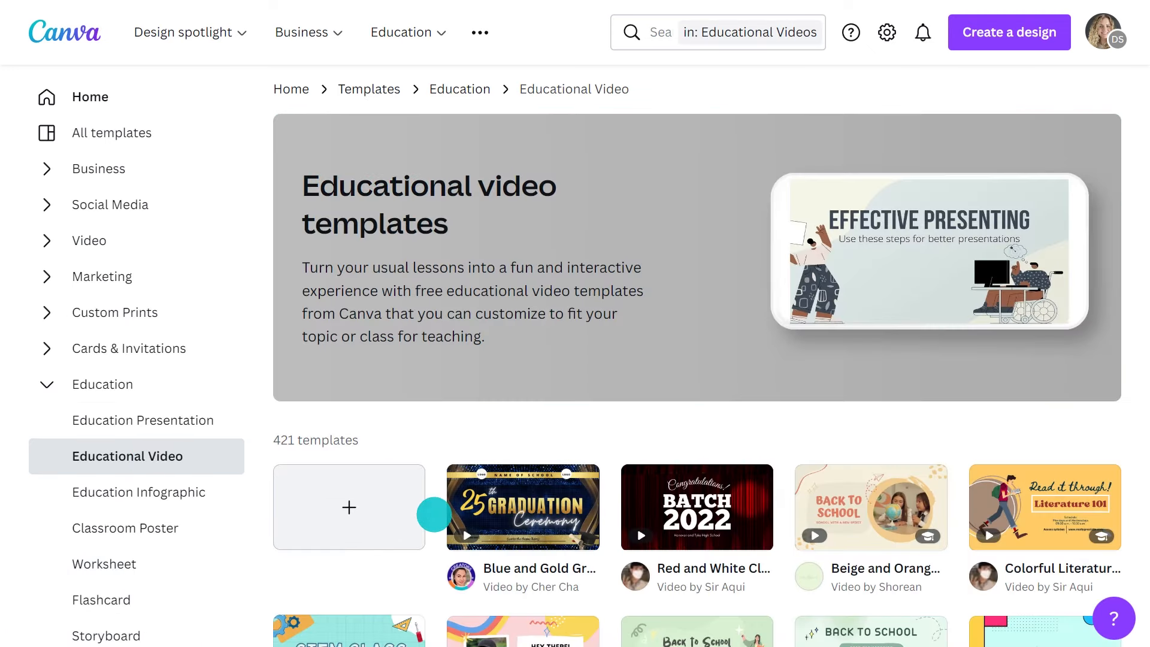
scroll(434, 514, down, 9)
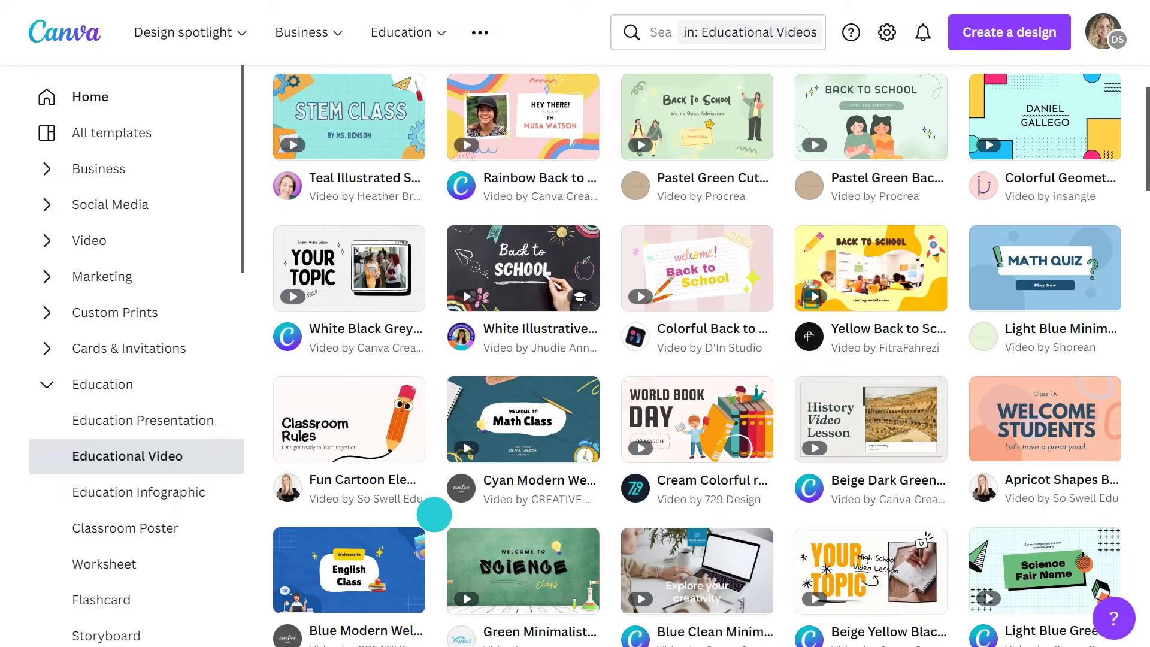
scroll(434, 514, up, 5)
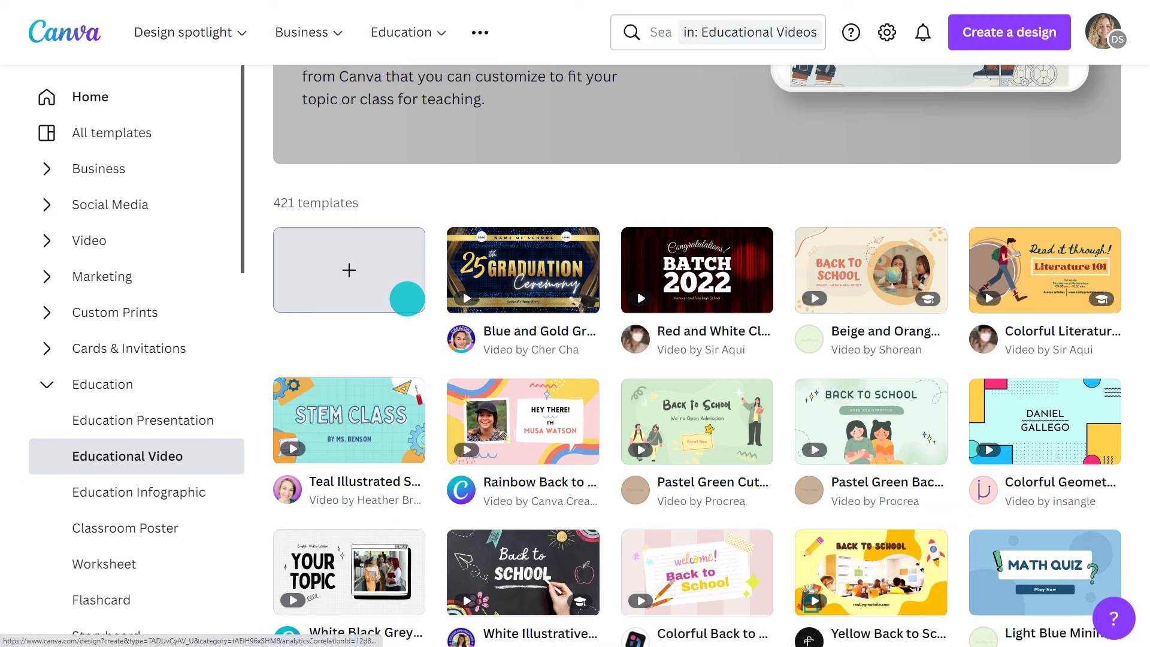
- Search the template library for "education tiktok" and browse the matching templates
click(643, 33)
text(education tiktok)
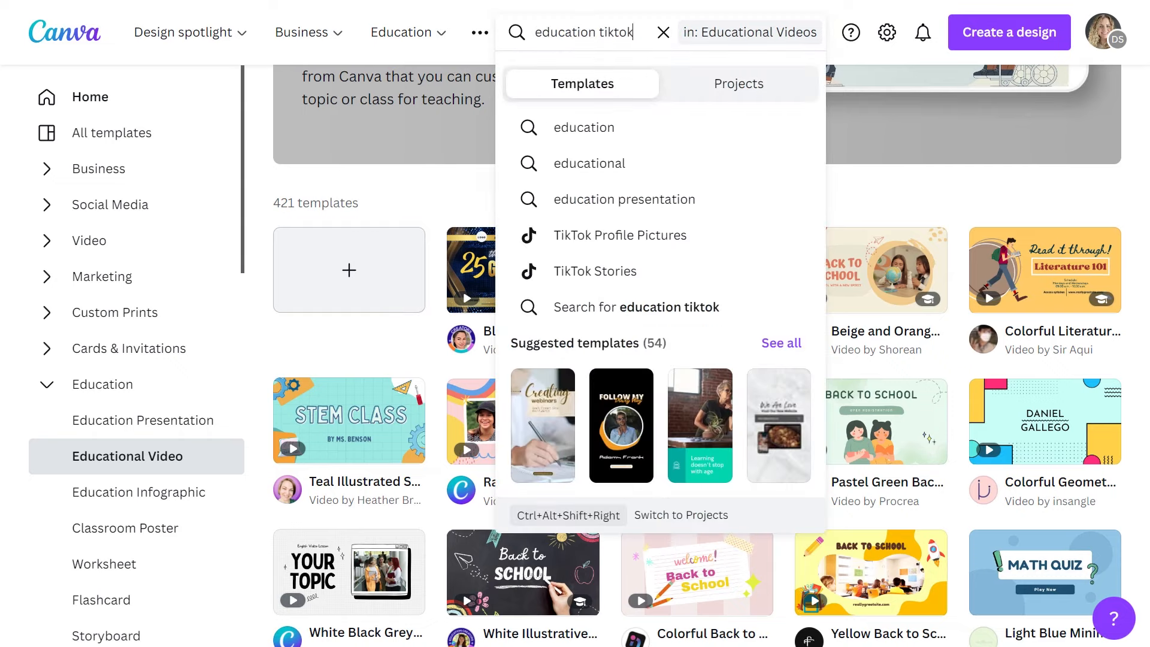
key(Return)
scroll(608, 211, down, 7)
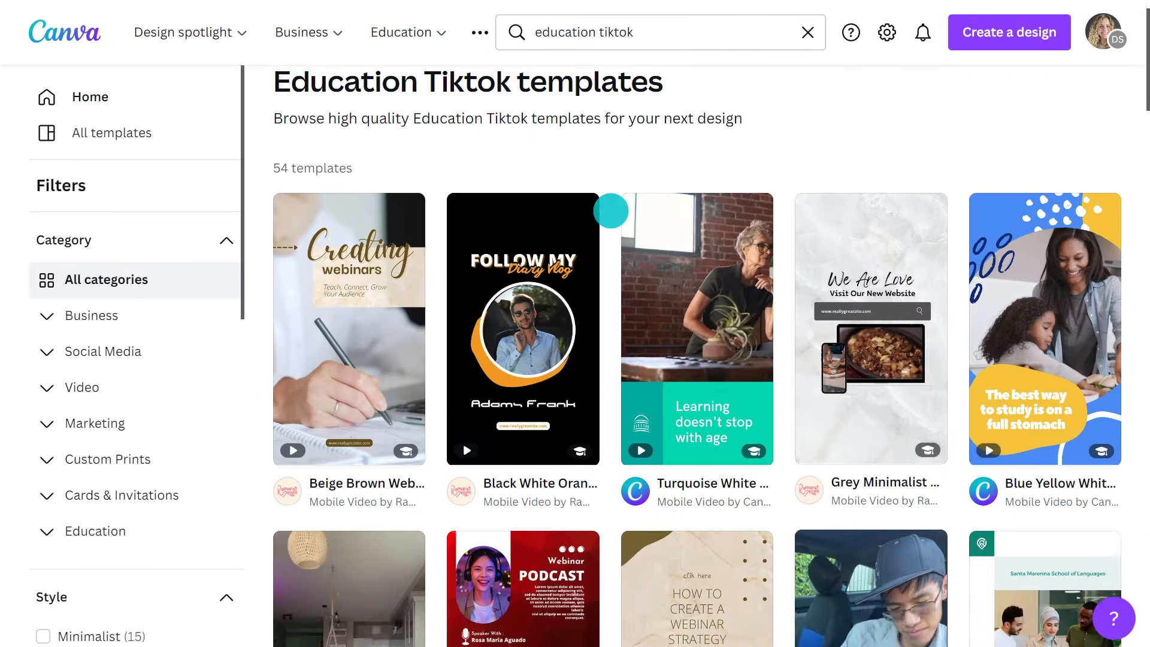
- Star the "Pop of Color Brand Intro Education TikTok In-Feed Ad" template, preview it and open it for customizing
mouse_move(398, 257)
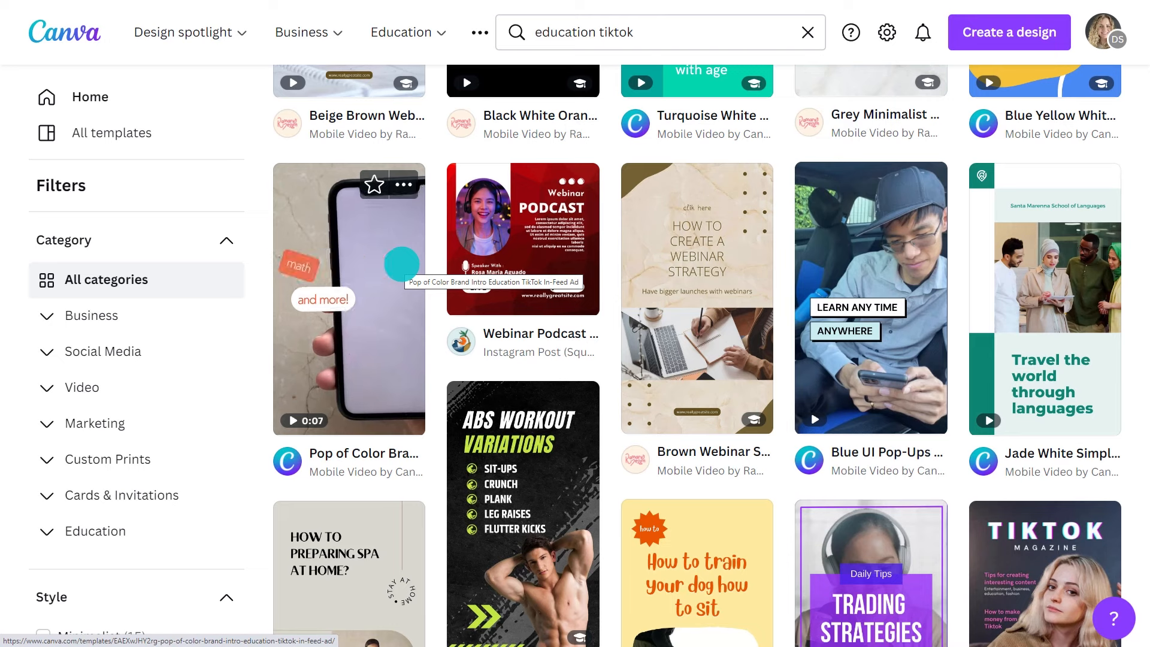
click(404, 184)
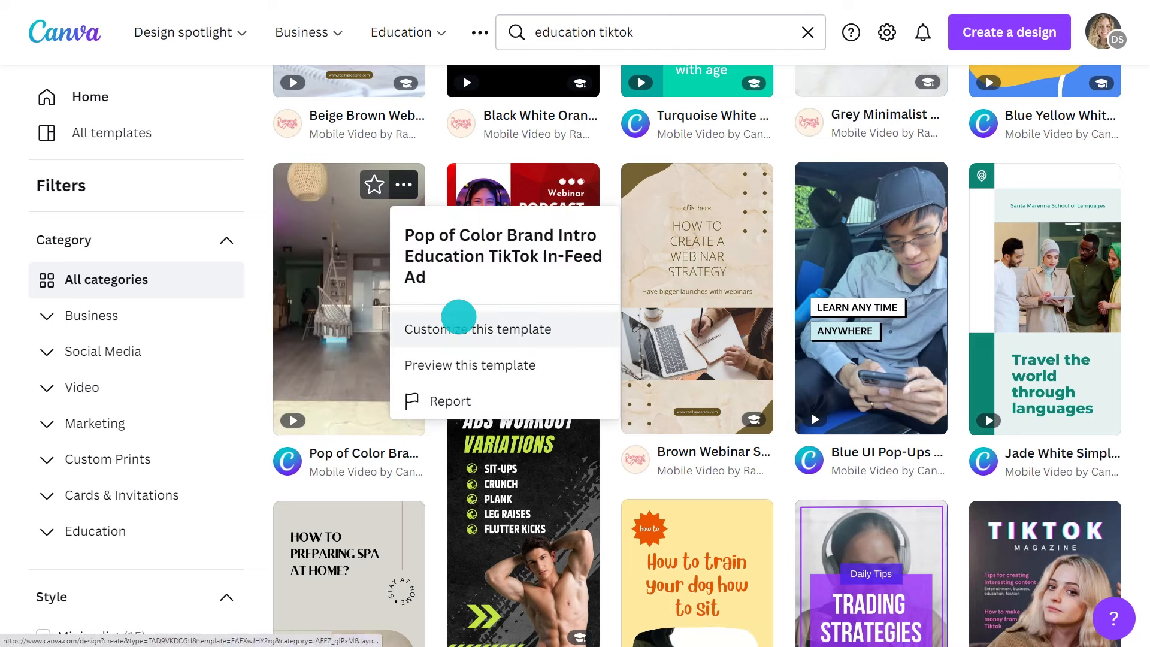
click(403, 185)
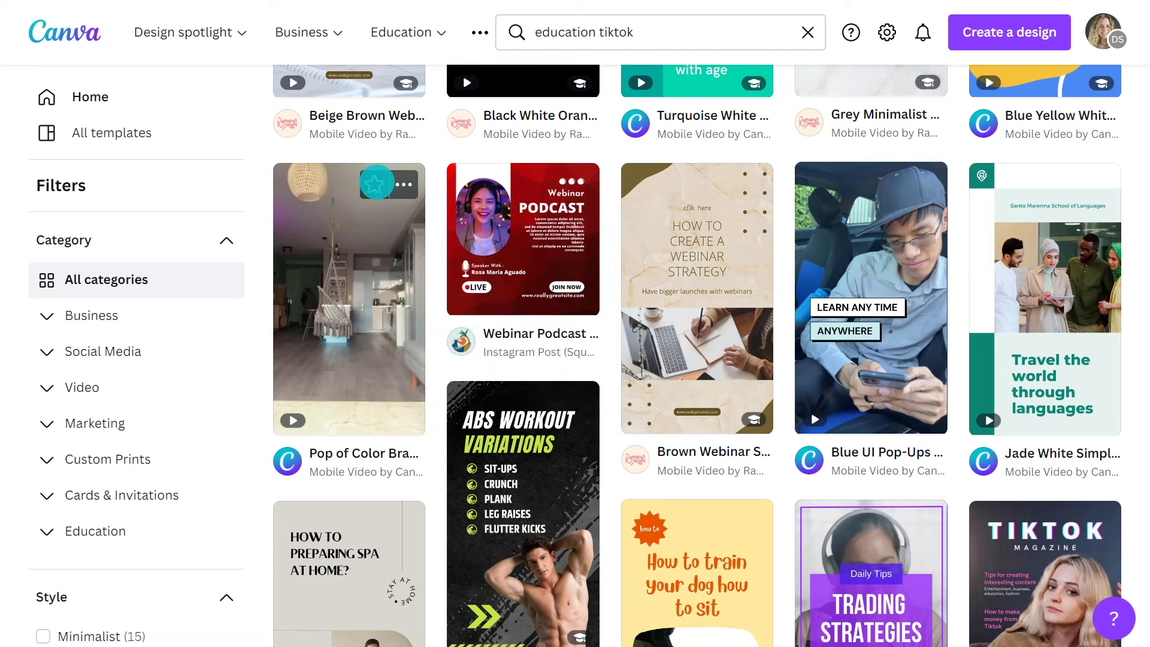
click(373, 183)
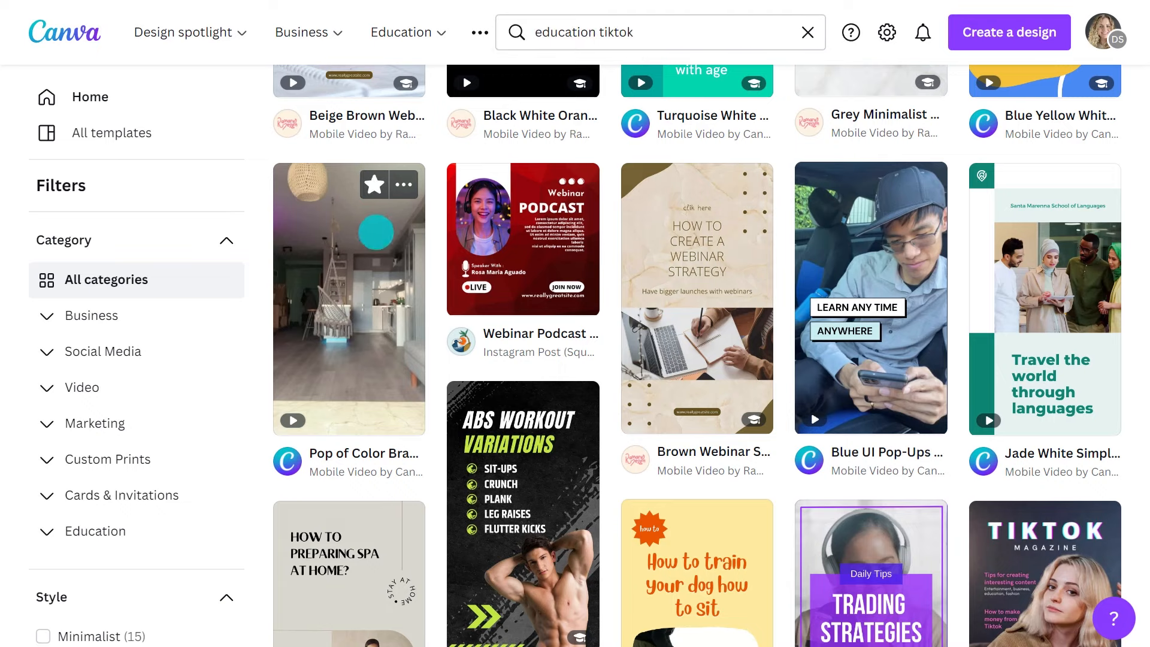
click(355, 246)
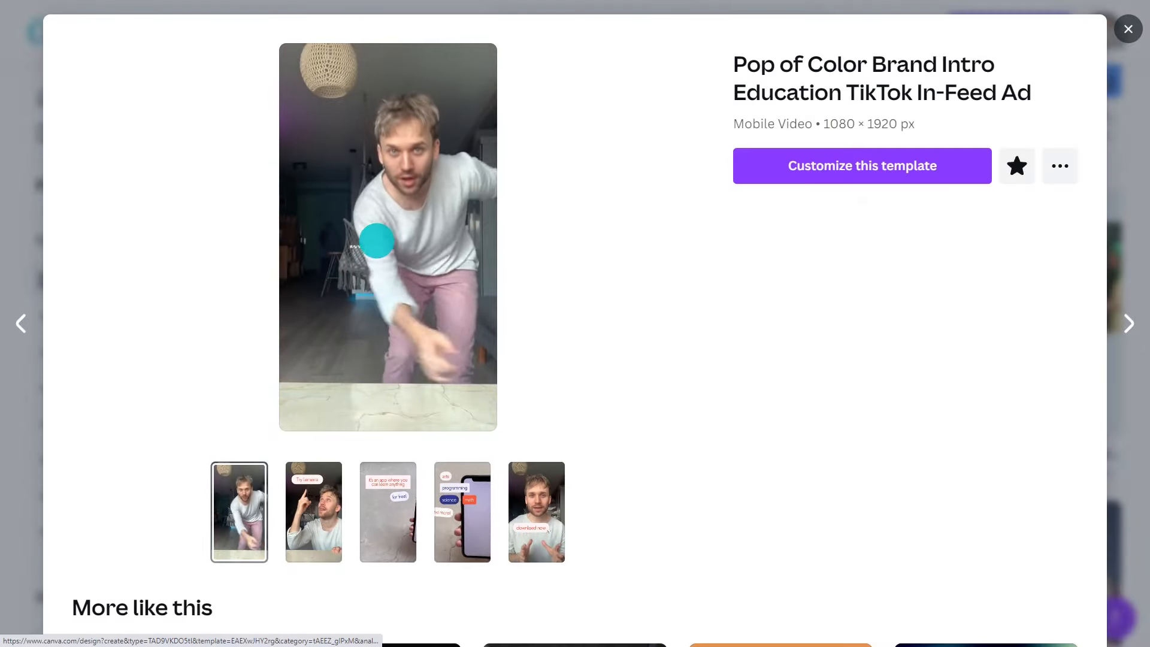
click(752, 180)
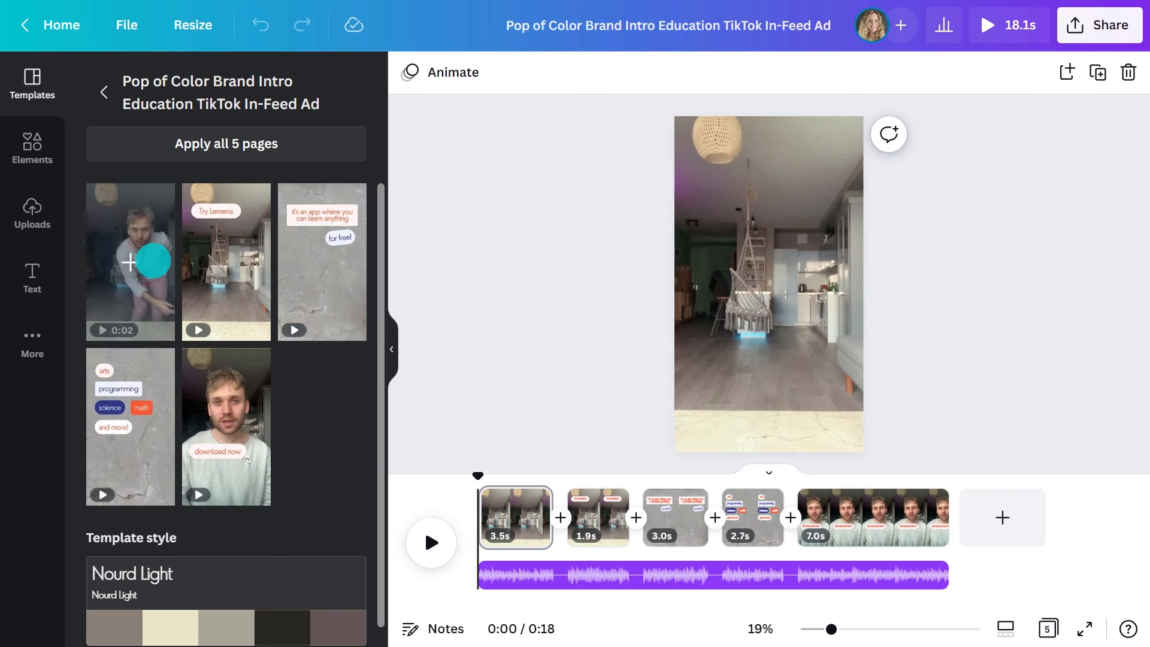
- Leave the current template's page list and search the Mobile Video templates for "science"
click(106, 92)
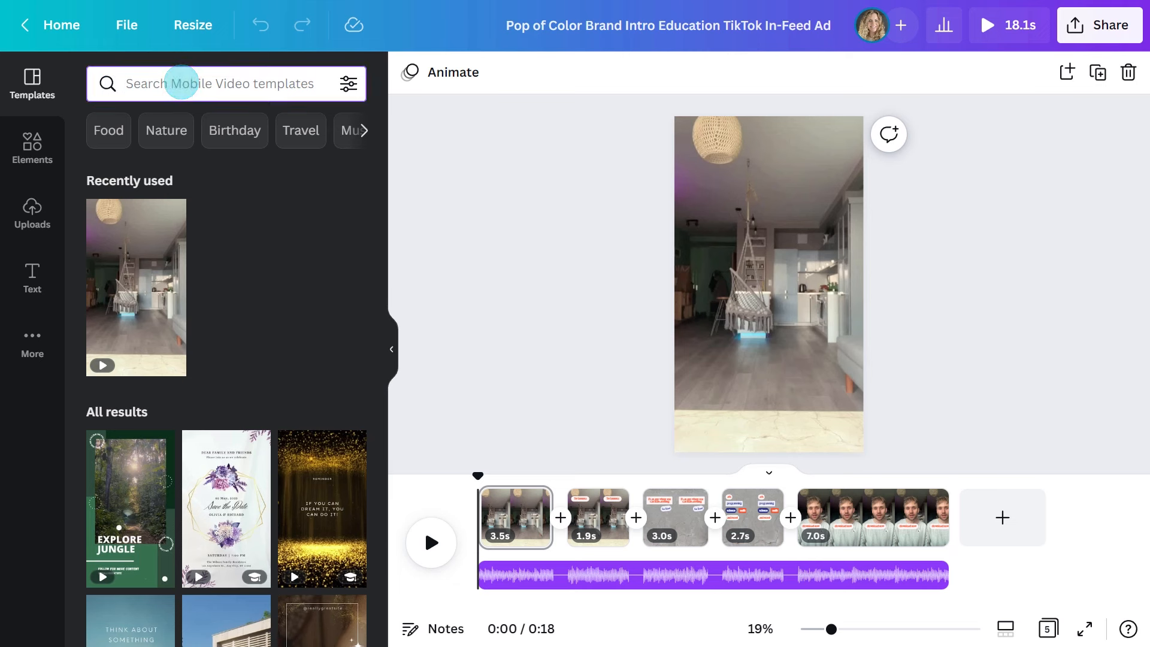
text(science)
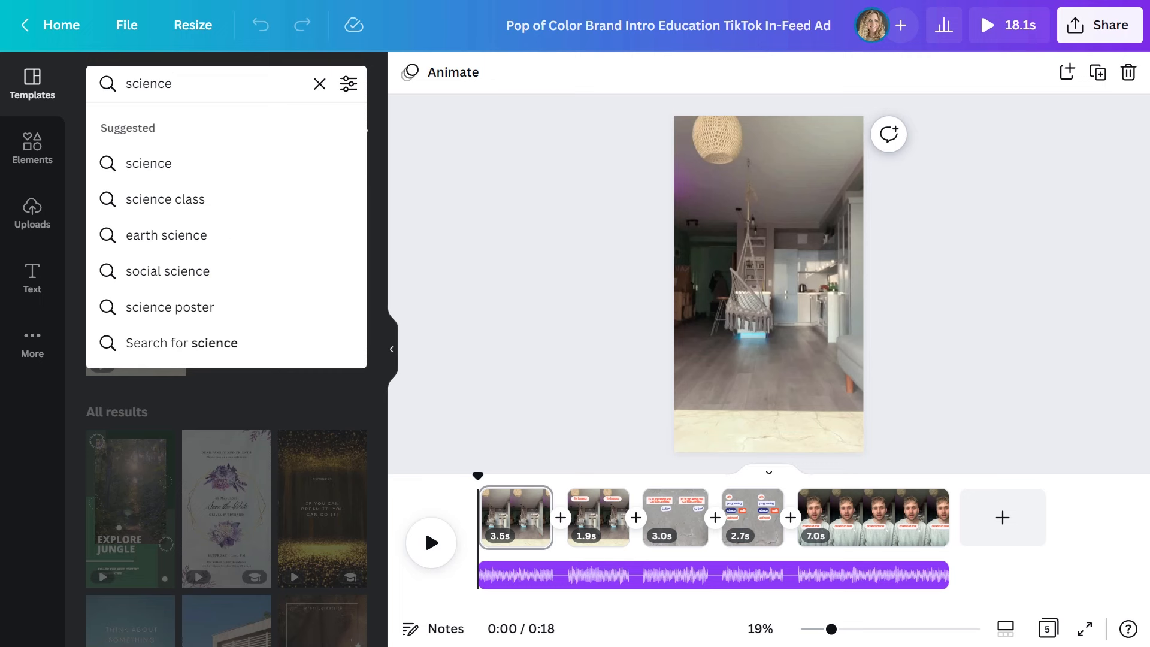
key(Return)
click(182, 82)
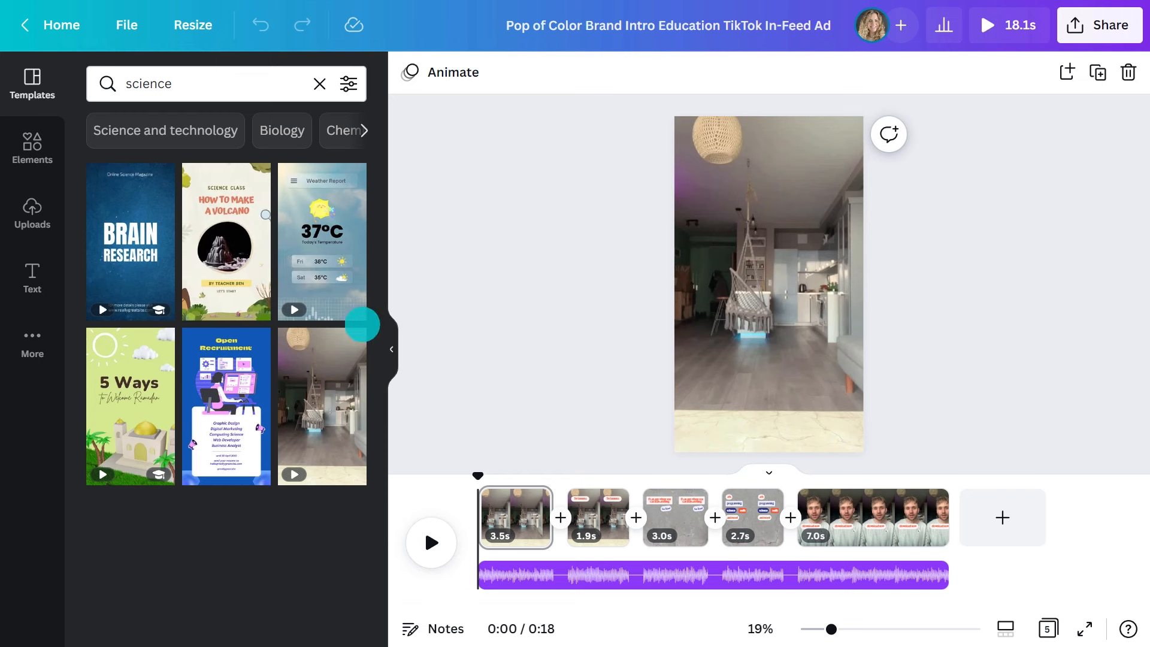
- Hide the templates, inspect the second and third pages and the audio track, and play the video from near the start
click(390, 345)
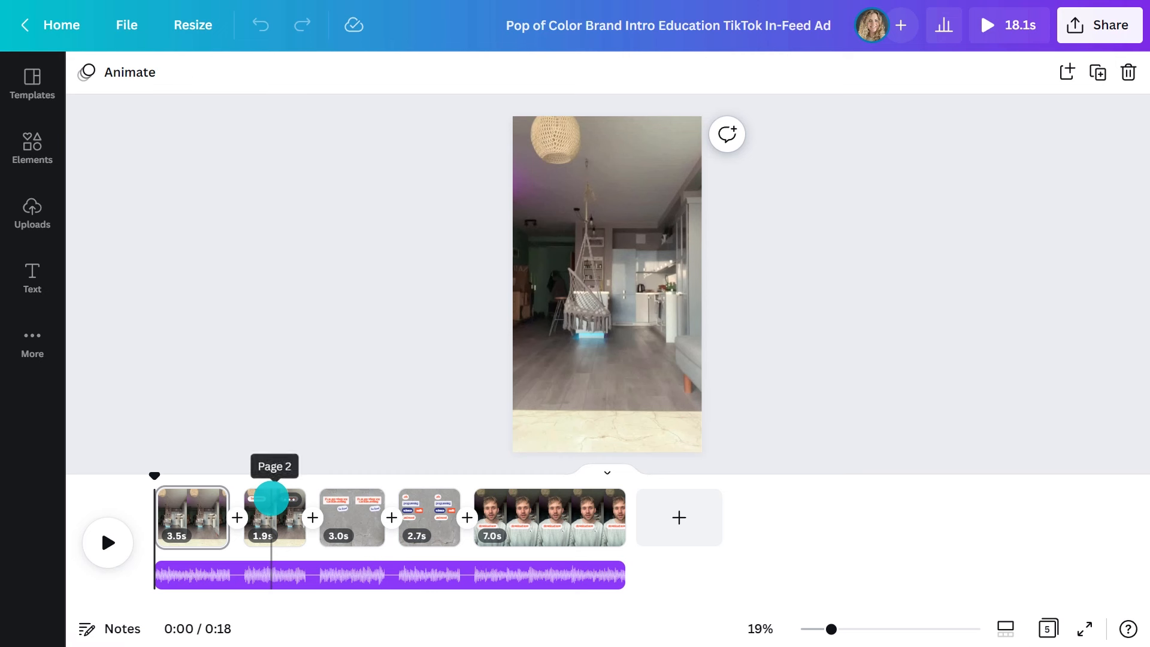
click(270, 497)
click(355, 512)
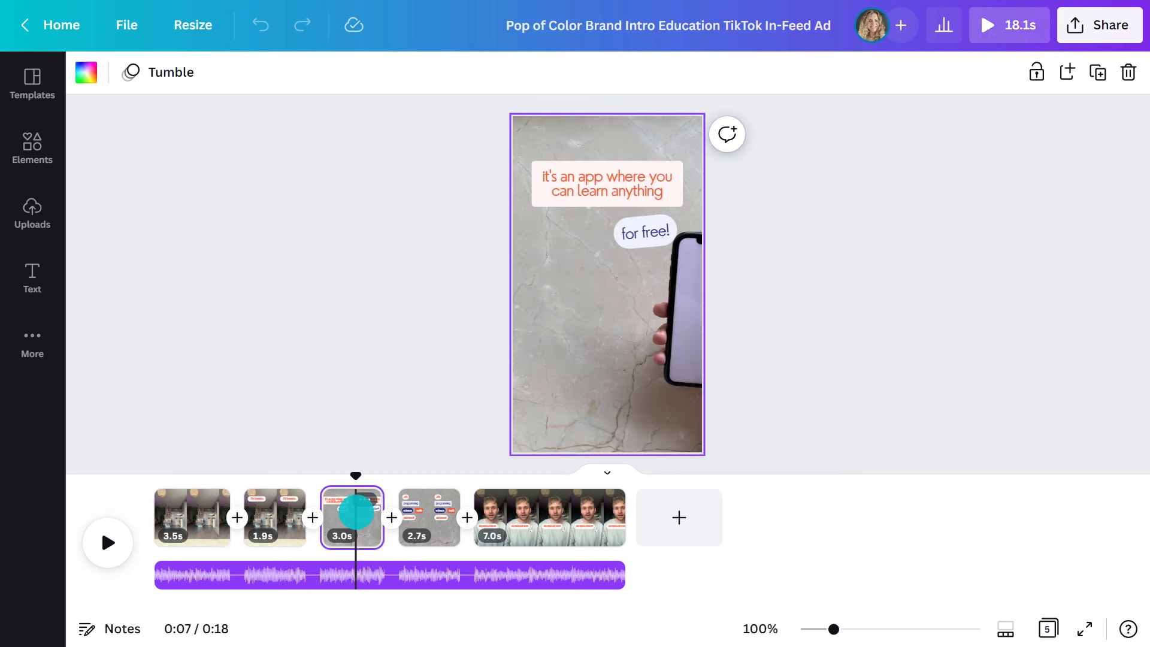
click(163, 564)
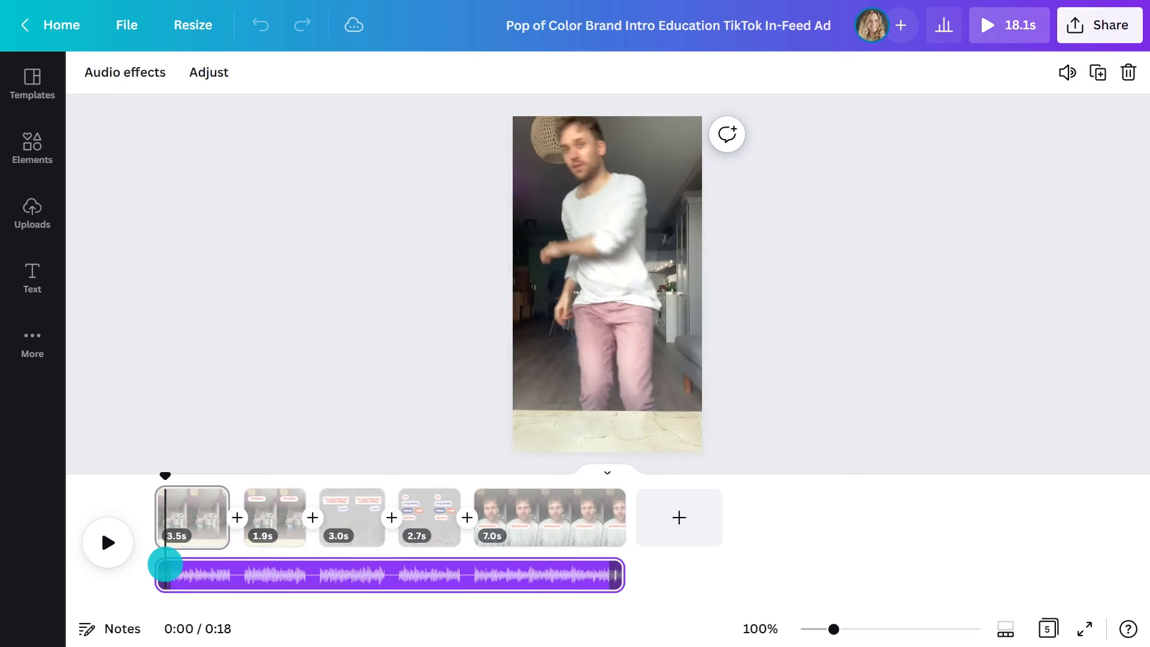
click(111, 544)
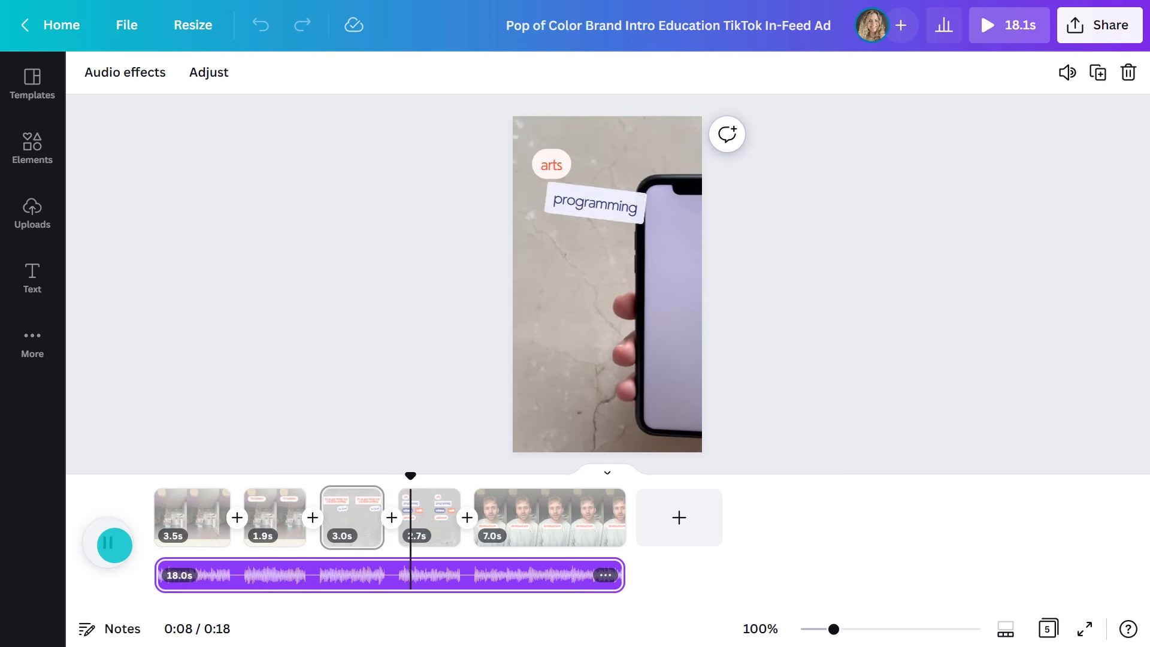
click(114, 545)
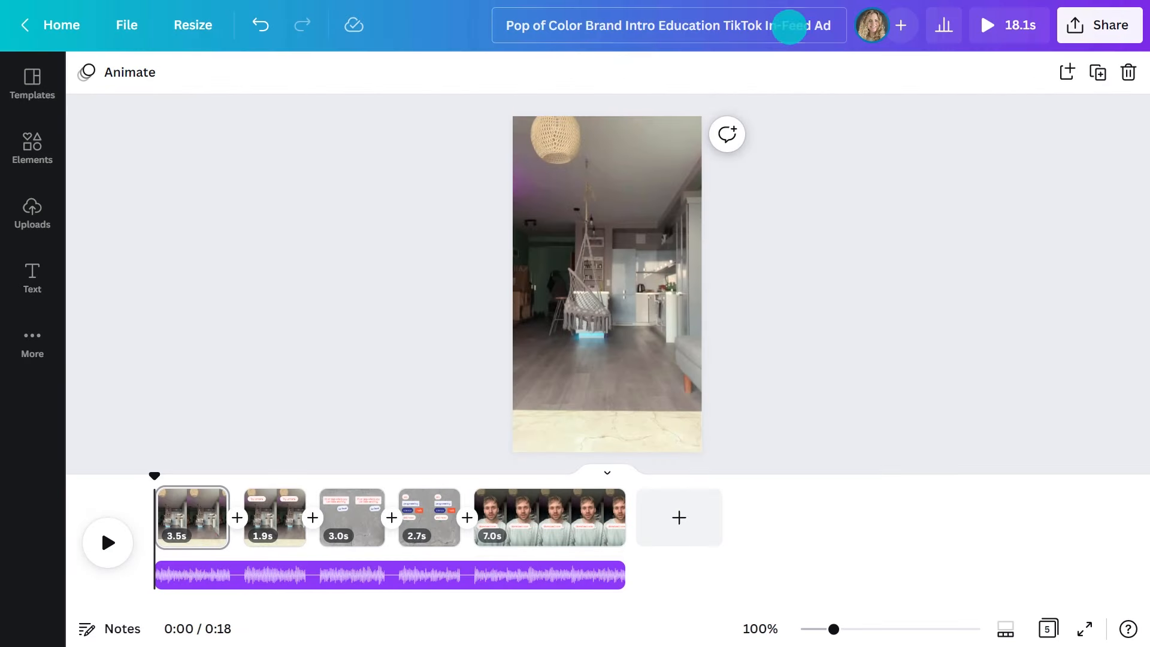
- Rename the design as "Place Value Warm Up"
text(Place Value Warm Up)
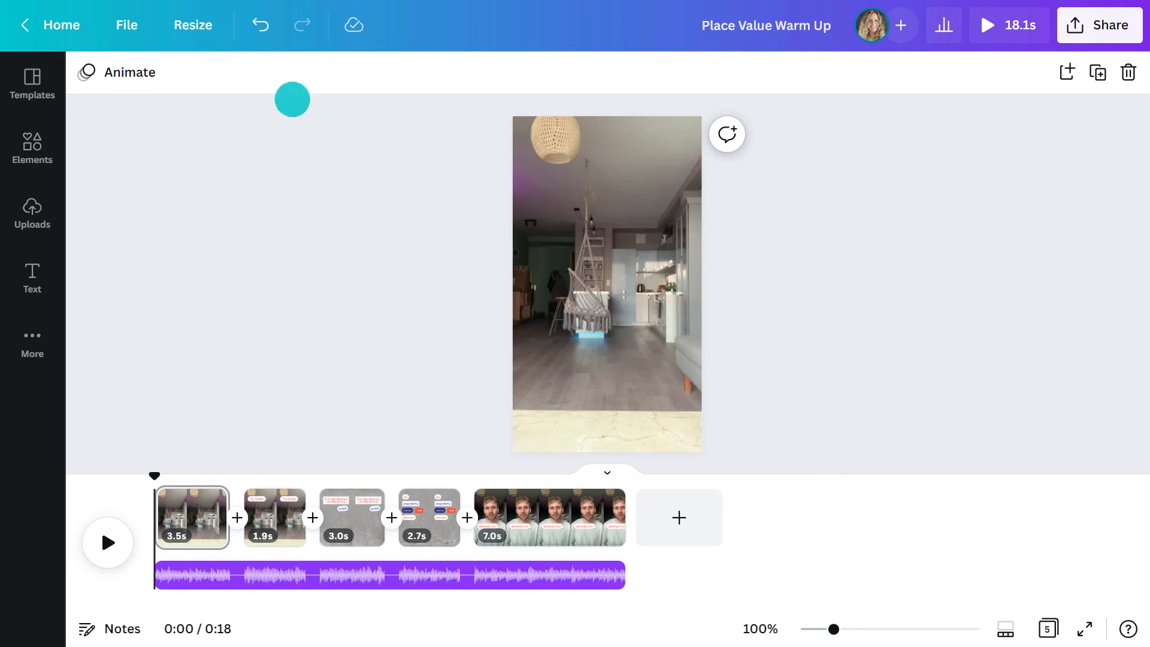
- Search the elements for "math toy" and restrict the results to photos
click(45, 135)
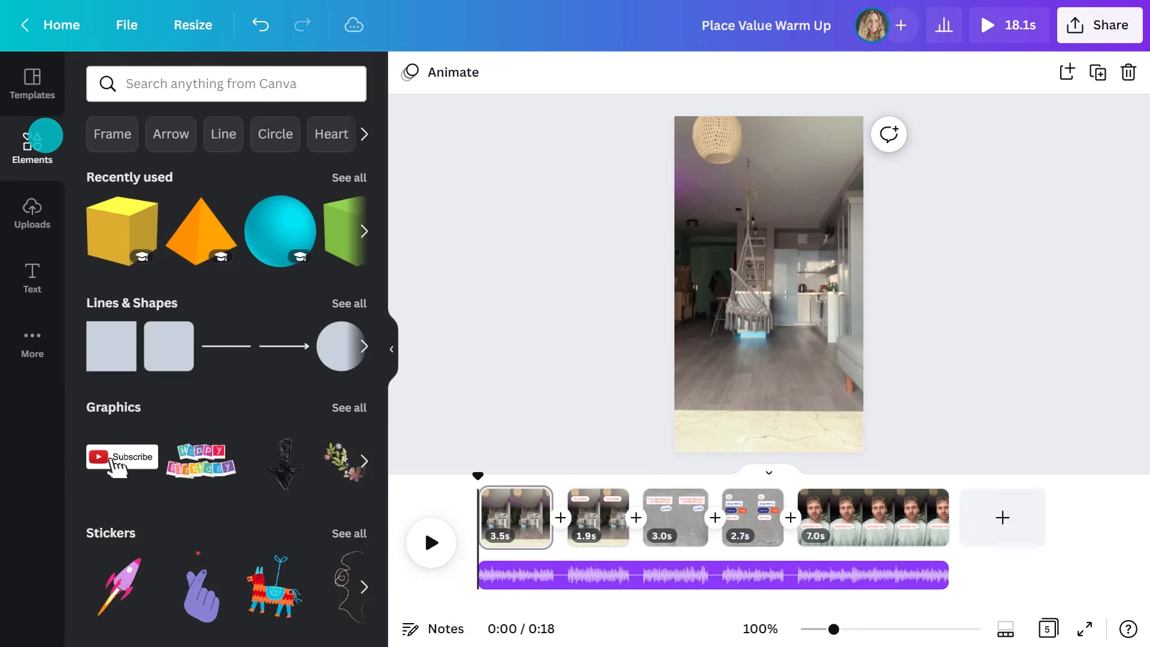
click(184, 83)
text(math toy)
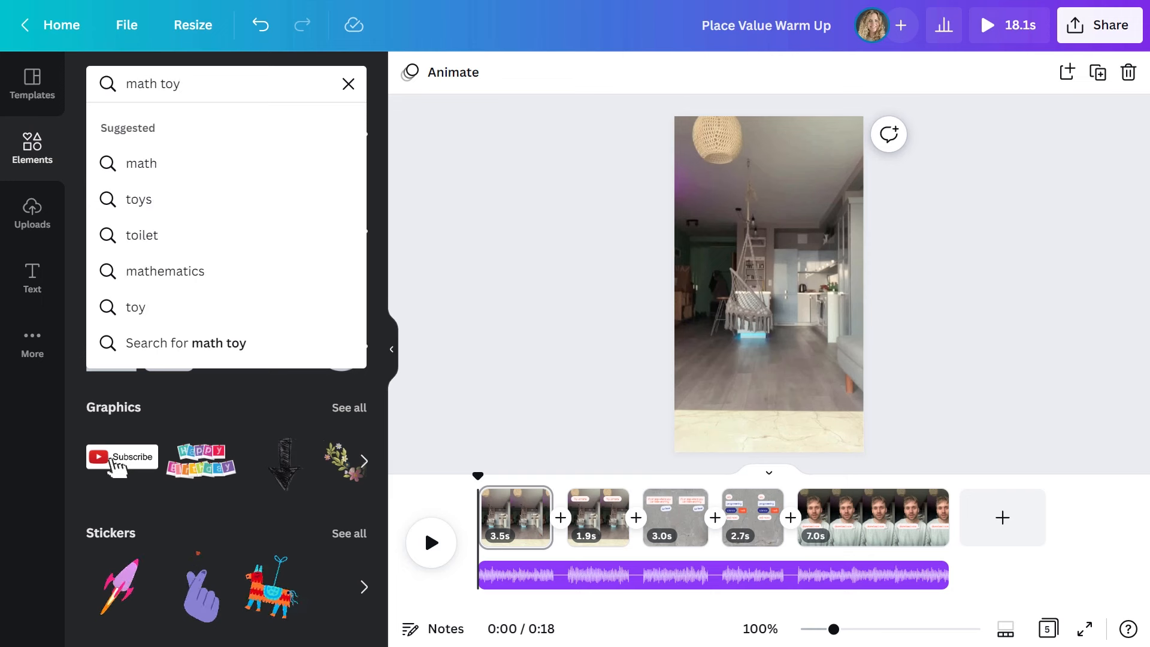
key(Return)
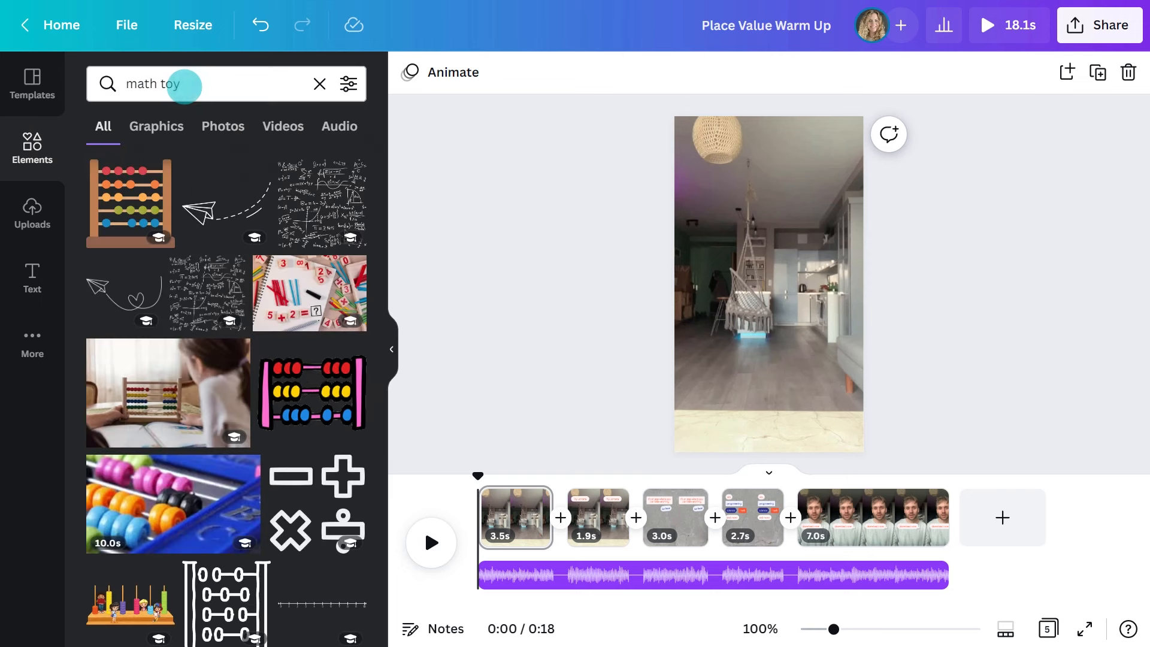
click(210, 120)
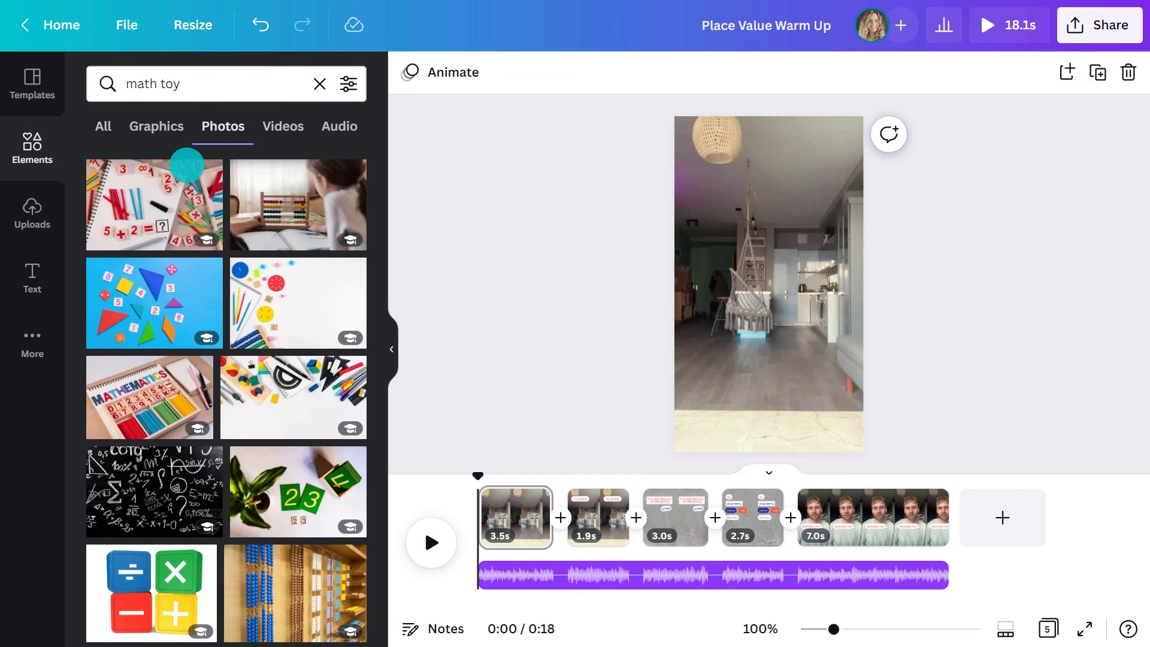
- Add the photo of number blocks with red and blue counting sticks to the first page and make it the background
click(166, 198)
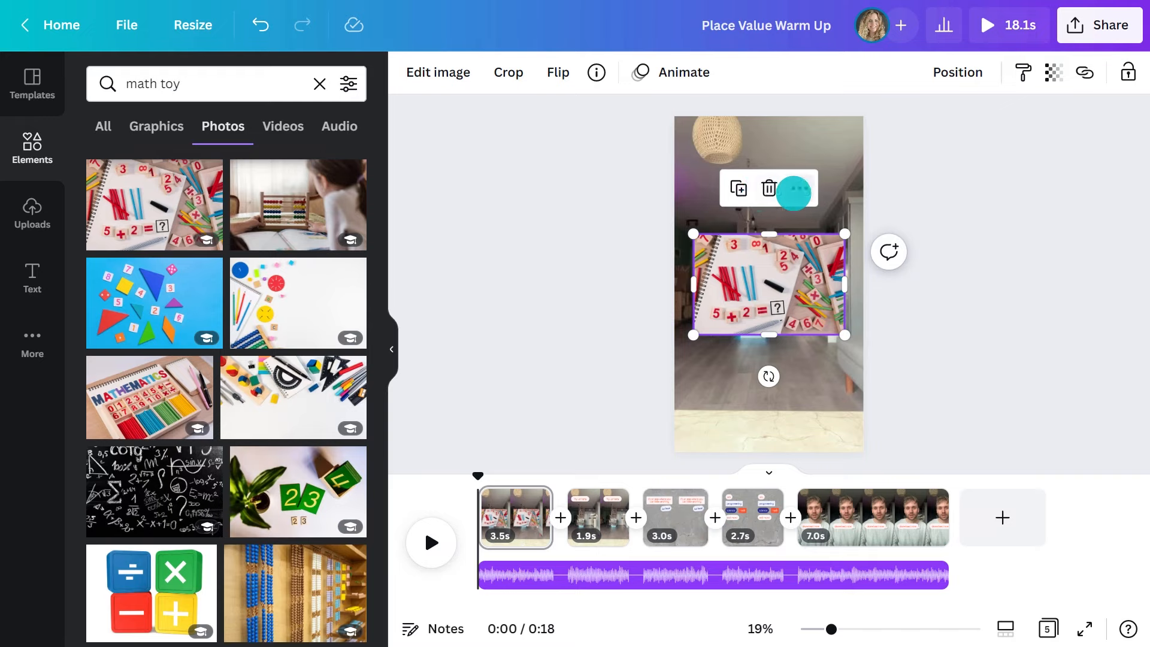
click(800, 188)
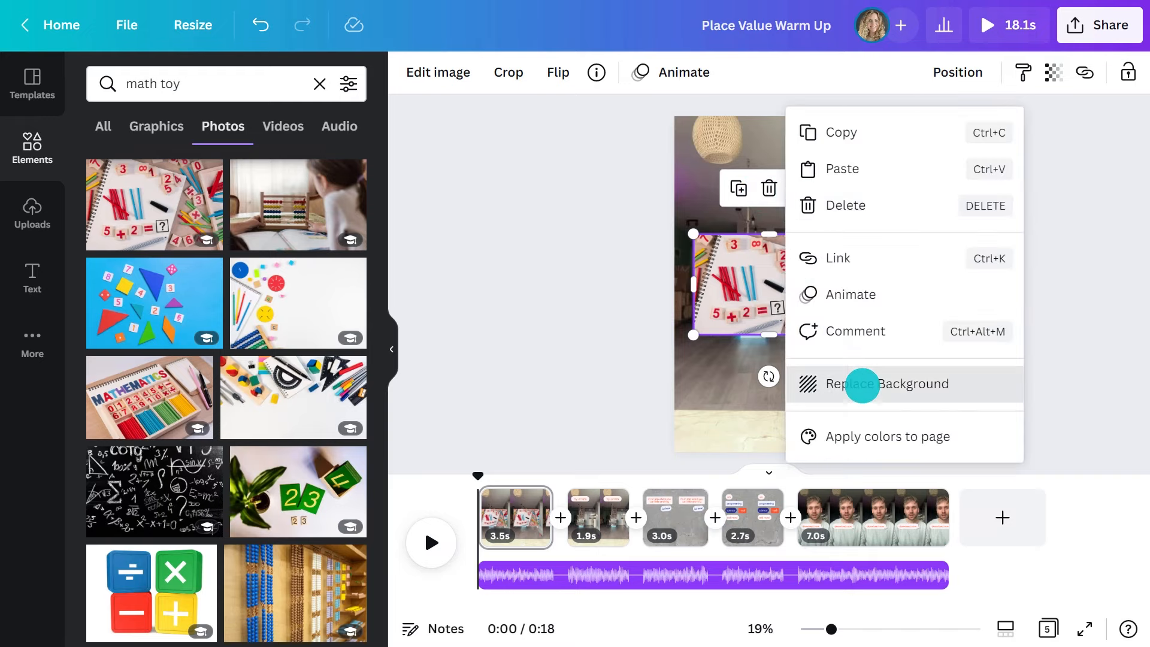
click(861, 384)
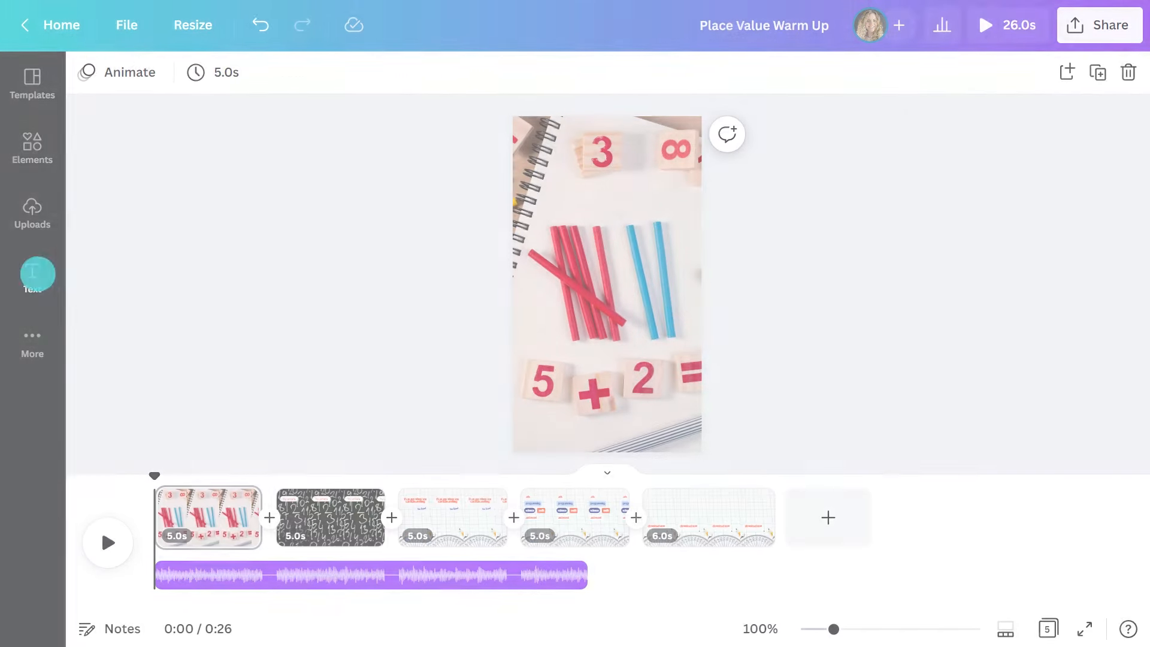
- Add a heading reading "Place Value" to the first page
click(38, 274)
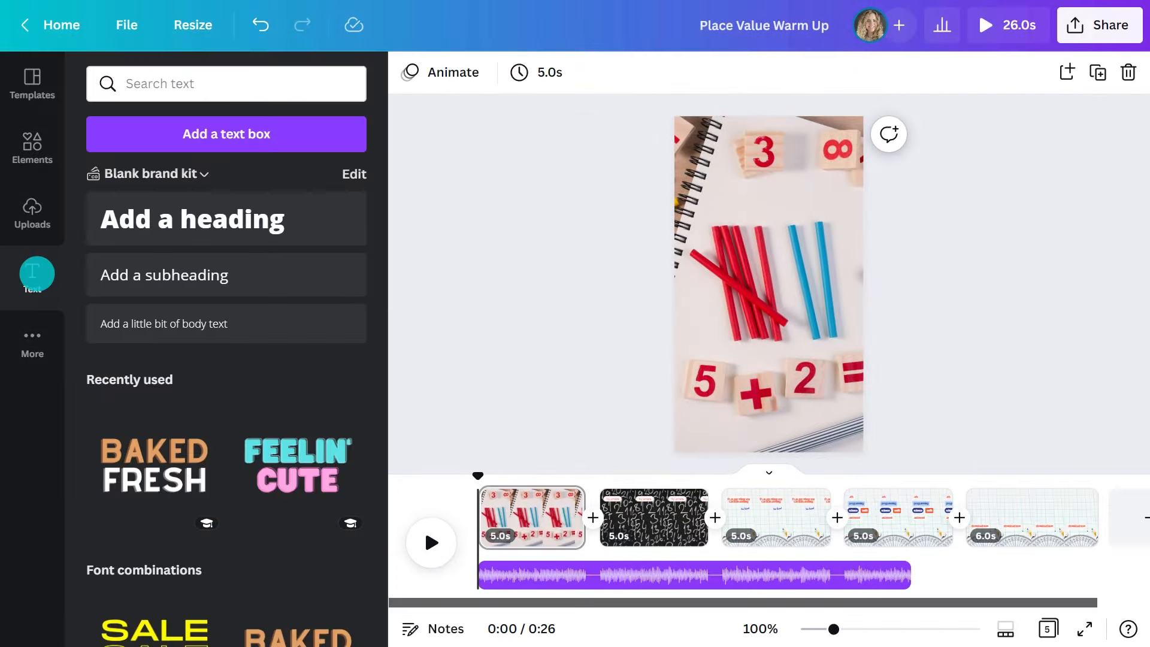
click(175, 218)
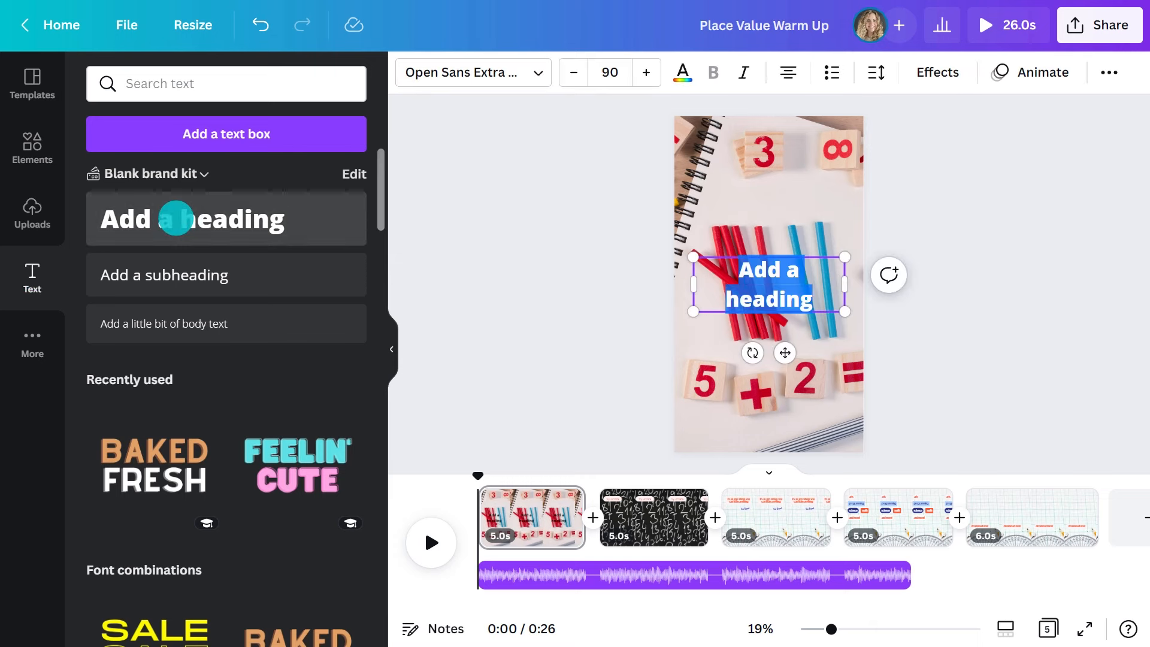
click(392, 350)
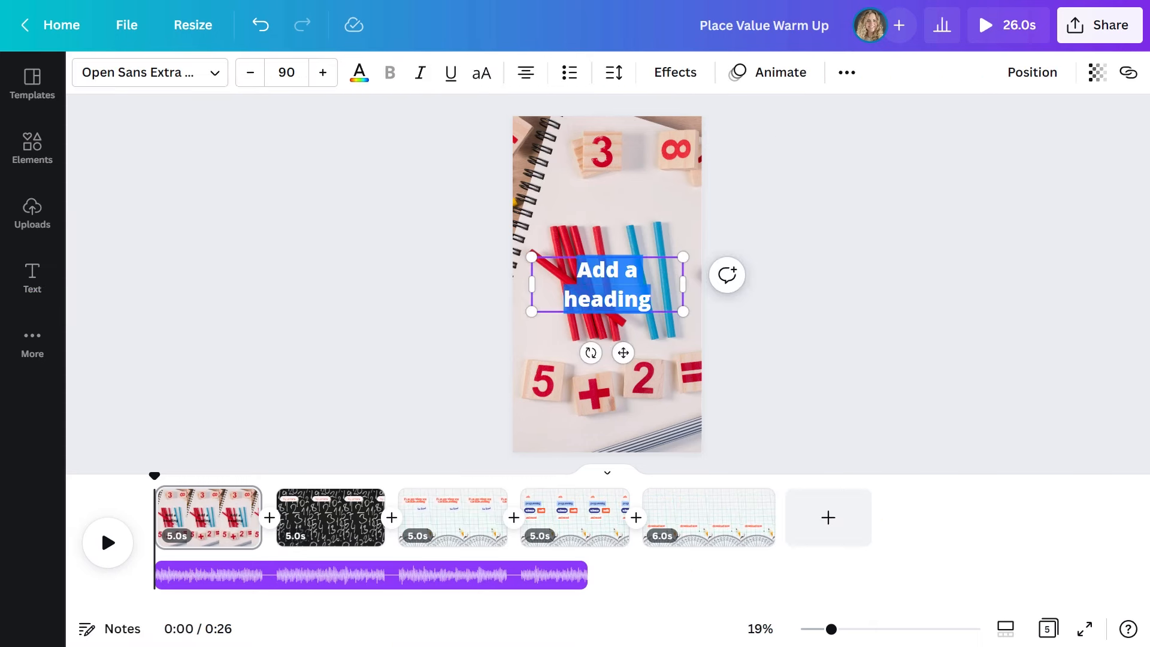
text(Place Value)
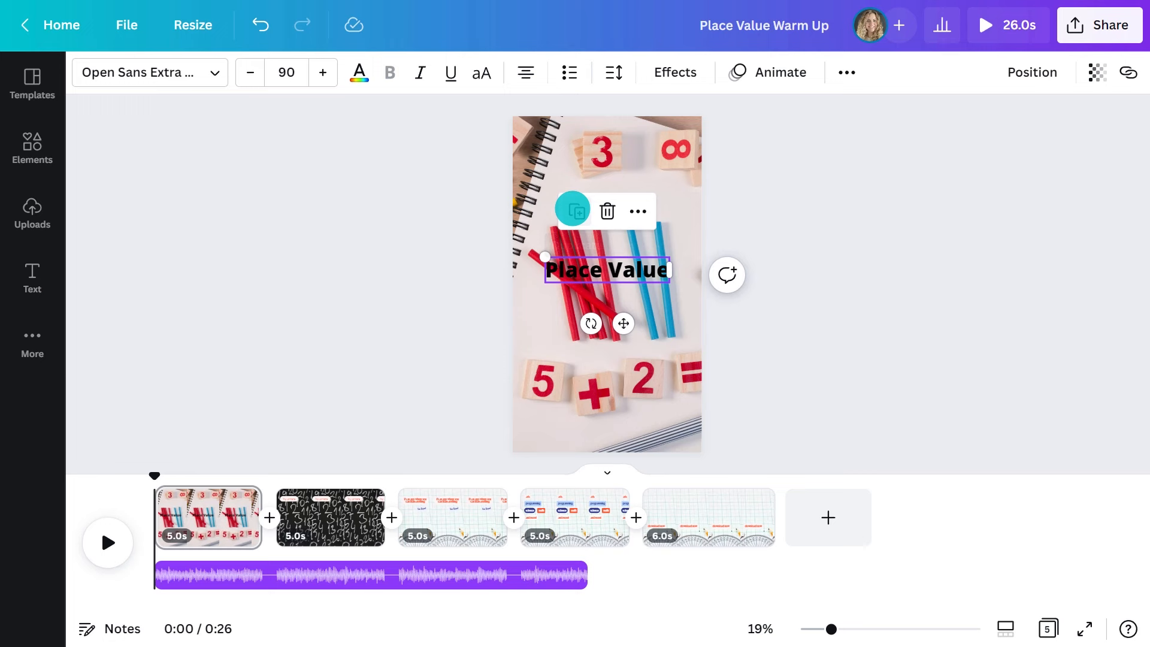
- Add the text "Video Warm Up" below the "Place Value" heading and color the heading light blue
text( Video Warm Up)
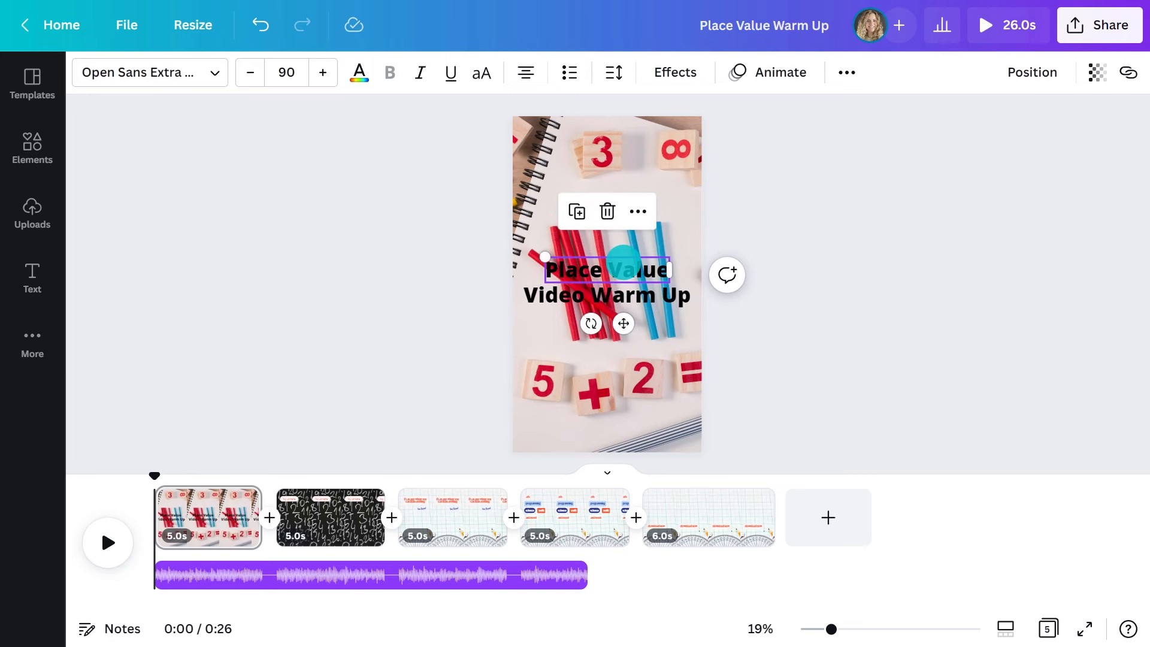
click(359, 72)
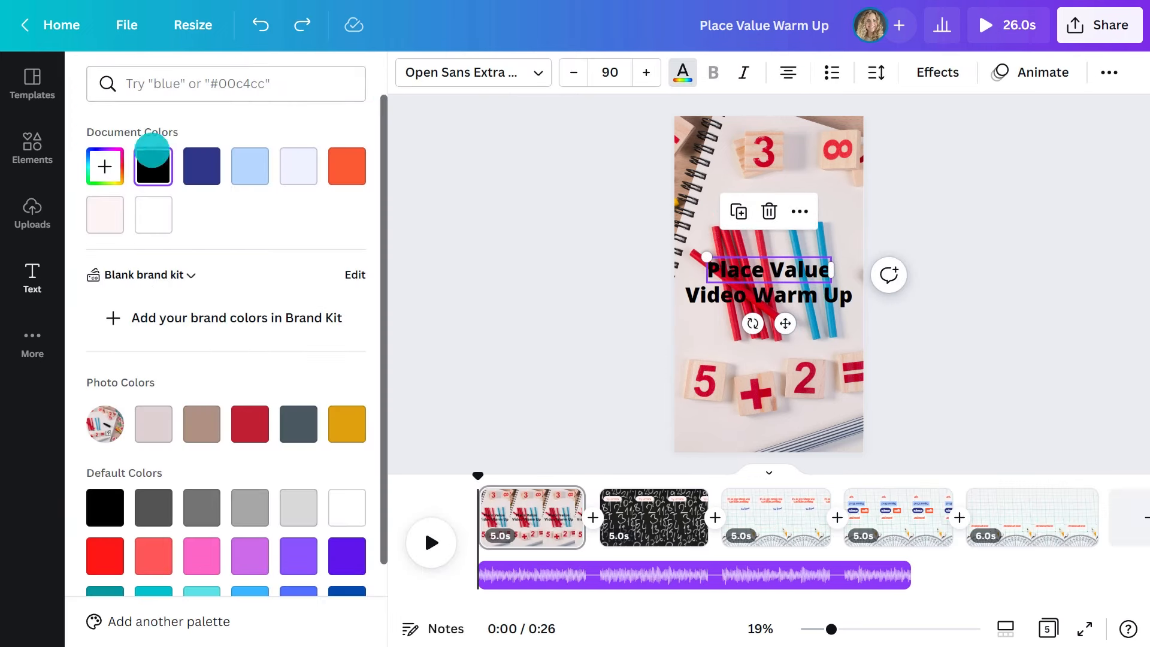
click(105, 166)
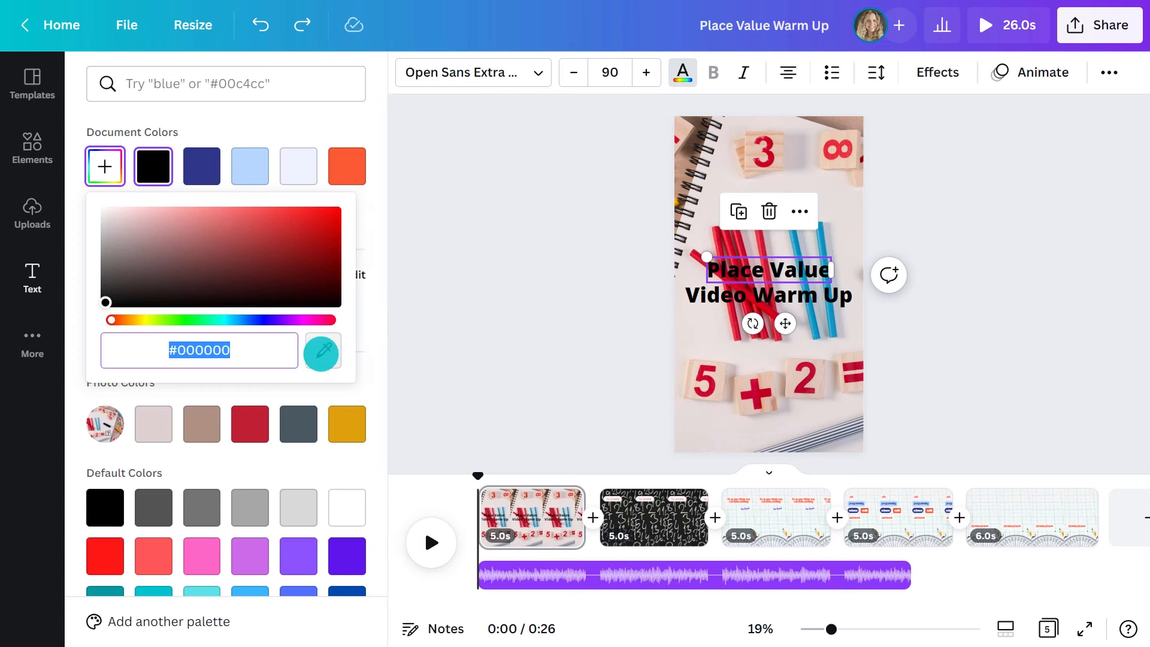
click(321, 351)
click(786, 249)
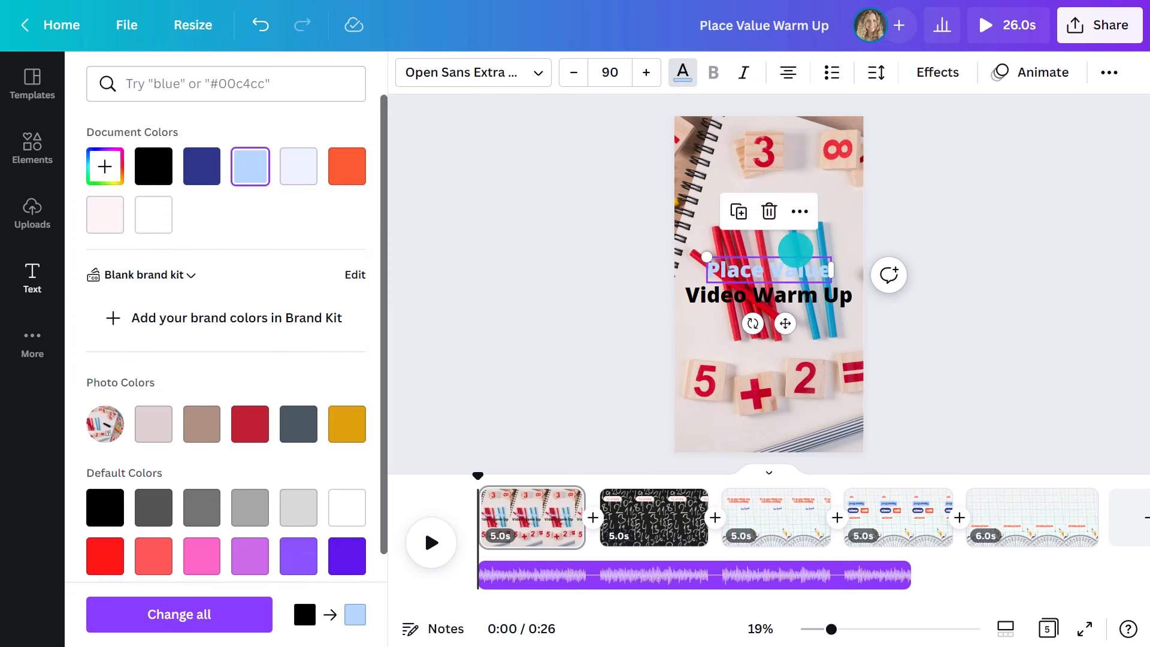
click(32, 272)
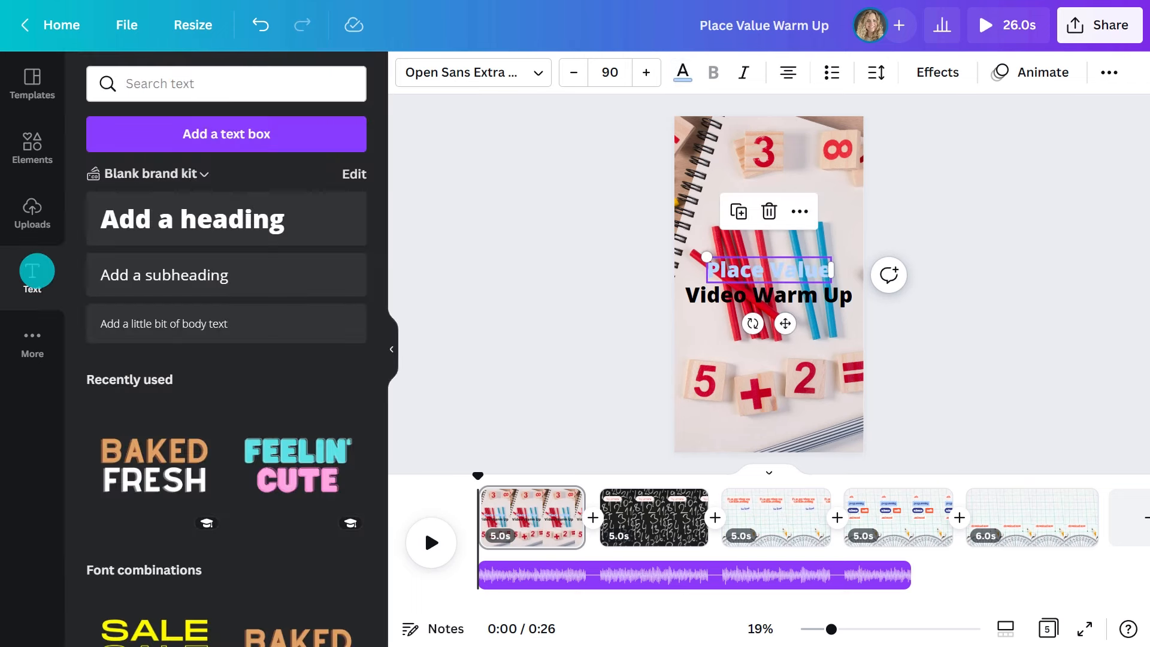
click(390, 348)
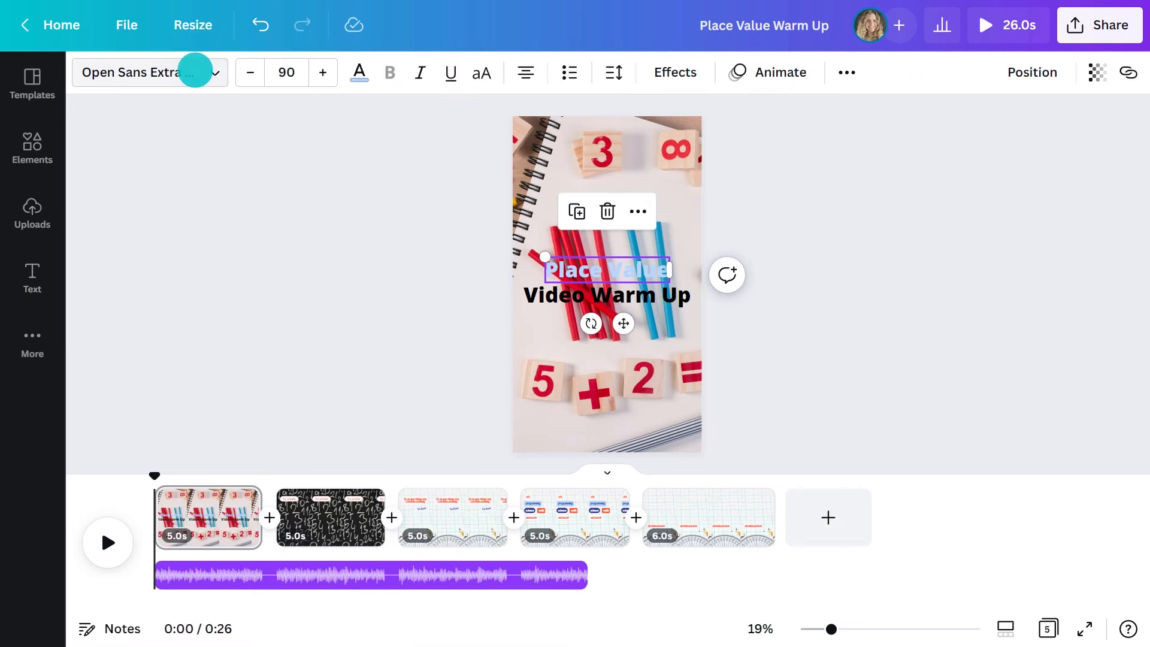
- Browse the fonts for the "Place Value" heading and search them for "sans serif"
click(195, 71)
scroll(354, 286, down, 5)
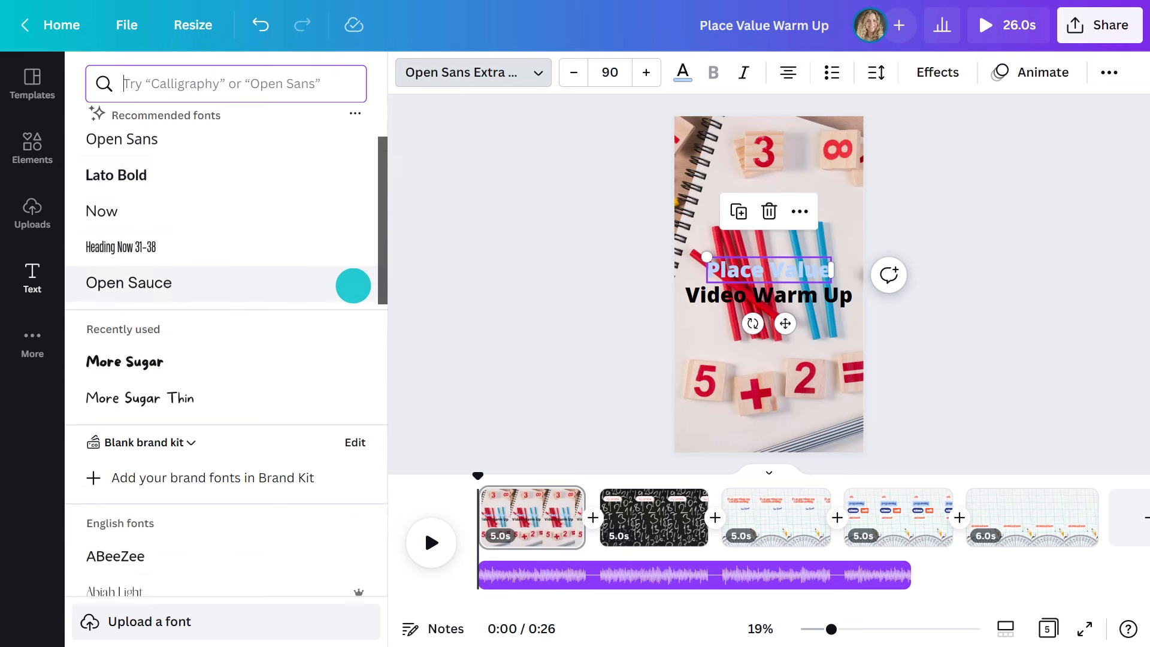
scroll(353, 285, down, 5)
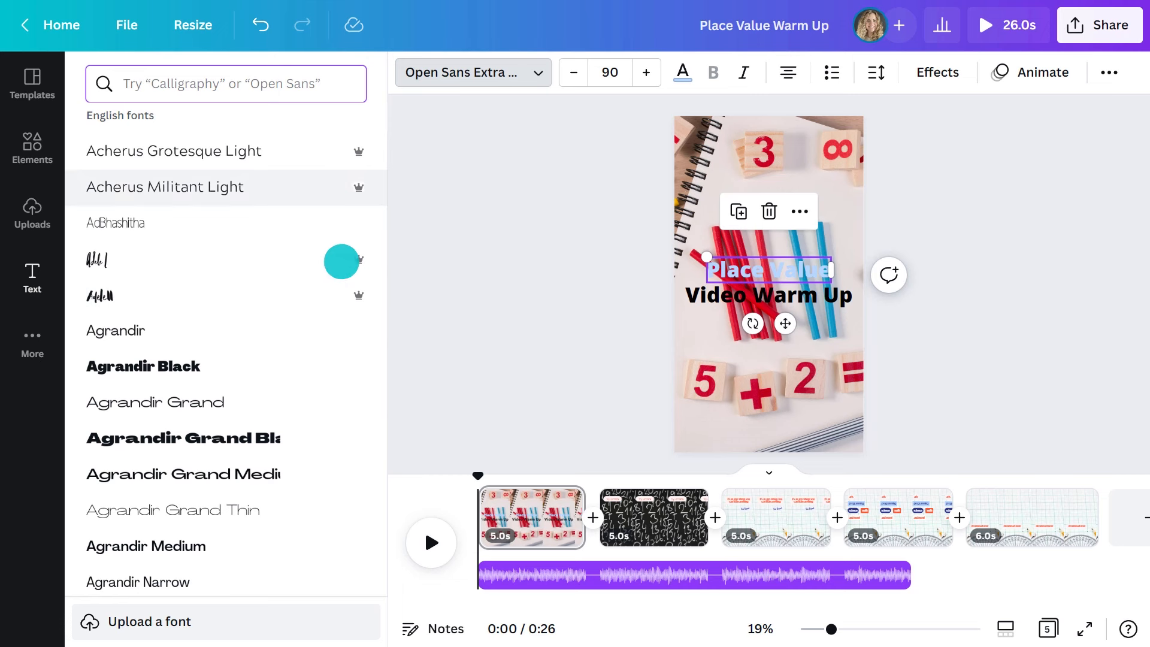
click(256, 85)
text(sans serif)
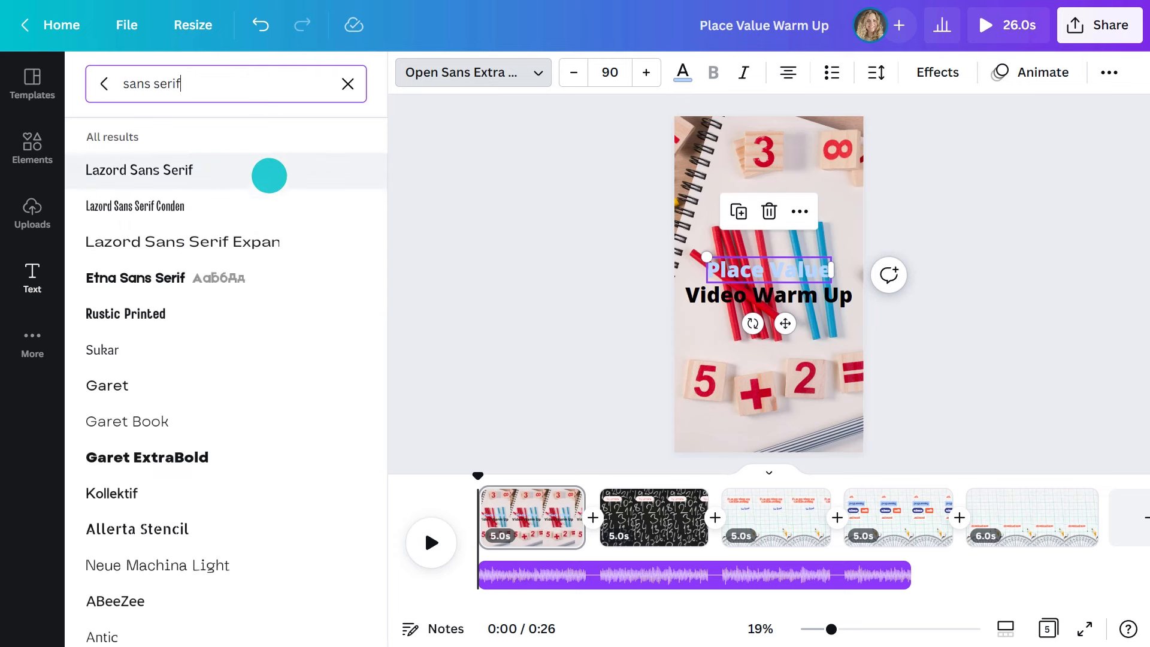
scroll(267, 174, down, 3)
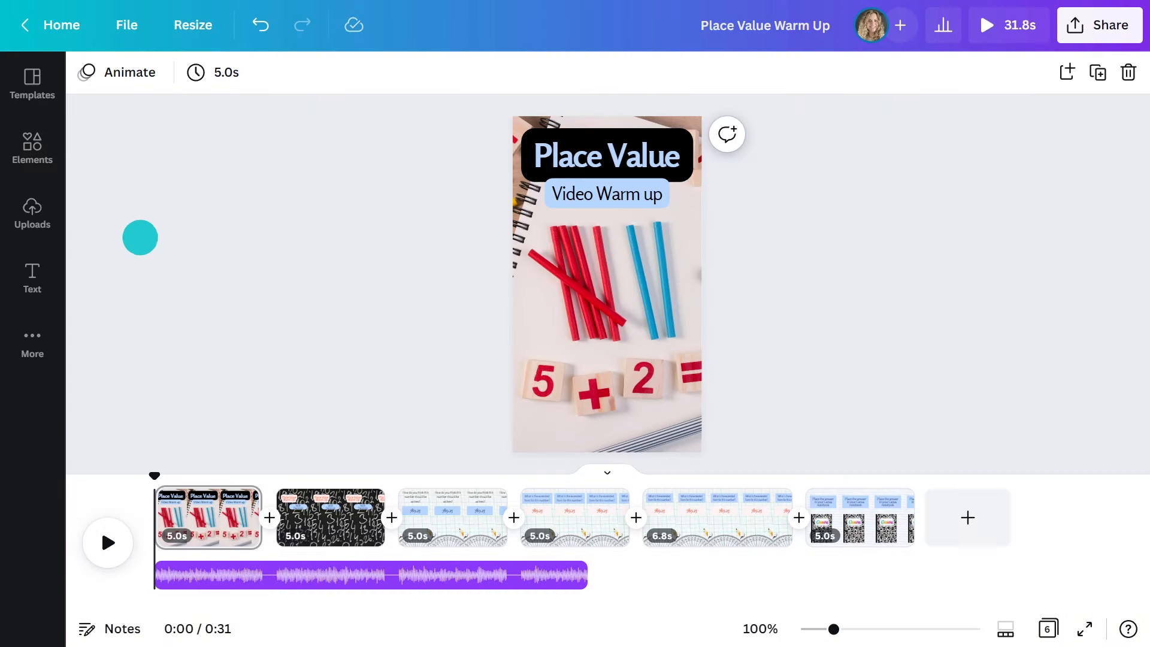
- Record a camera video of the presenter over the design, starting from the second page, and save the recording into the design
click(33, 211)
click(142, 219)
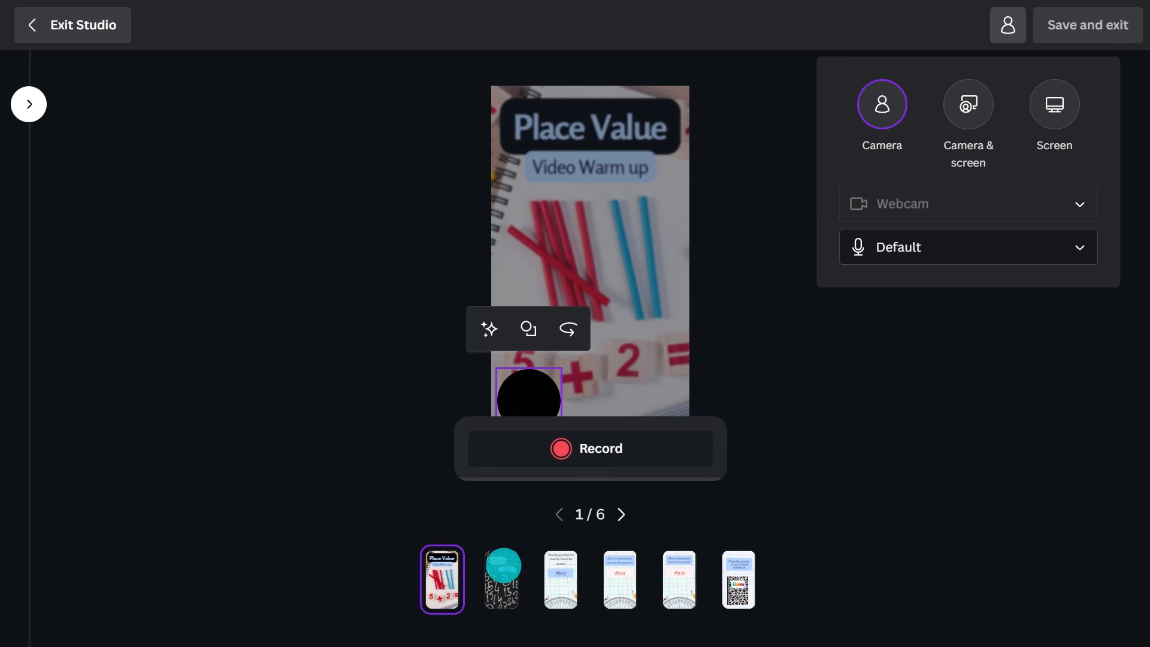
click(503, 565)
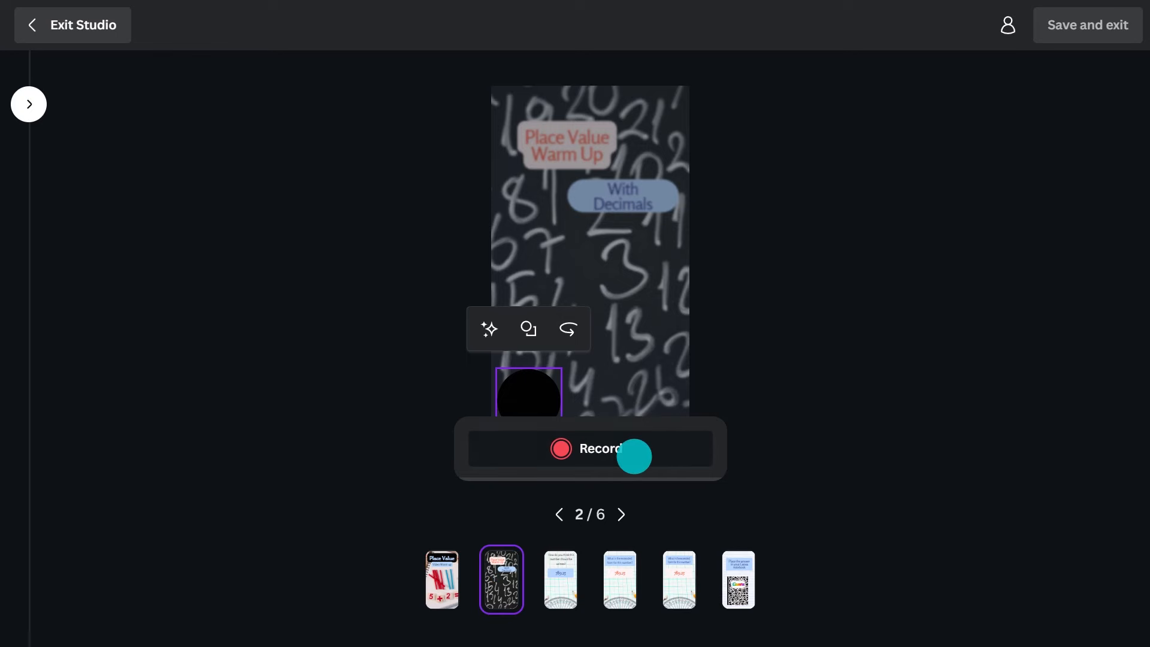
click(634, 456)
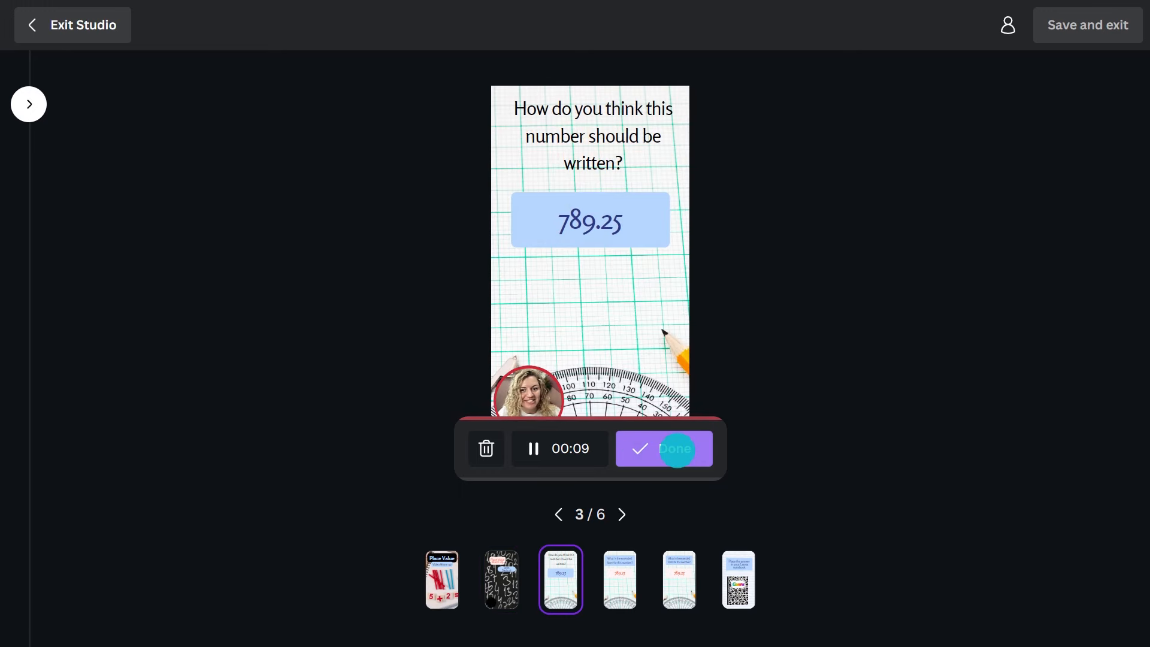
click(678, 450)
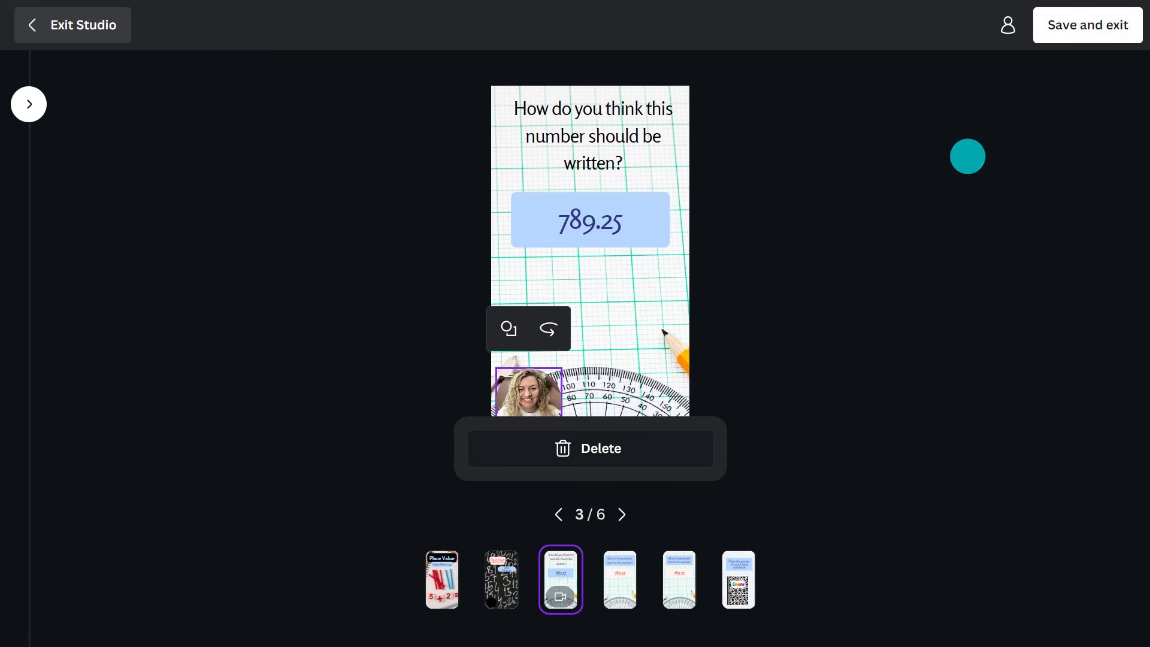
click(1104, 23)
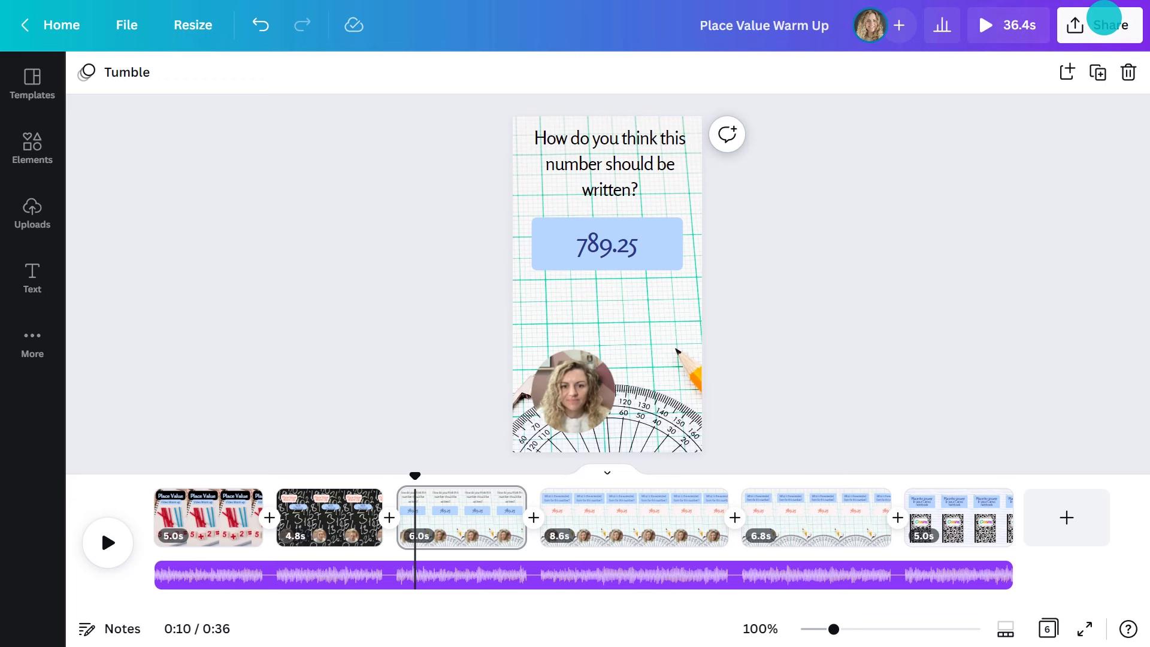
- Play a full preview of the video from the first page
click(1007, 25)
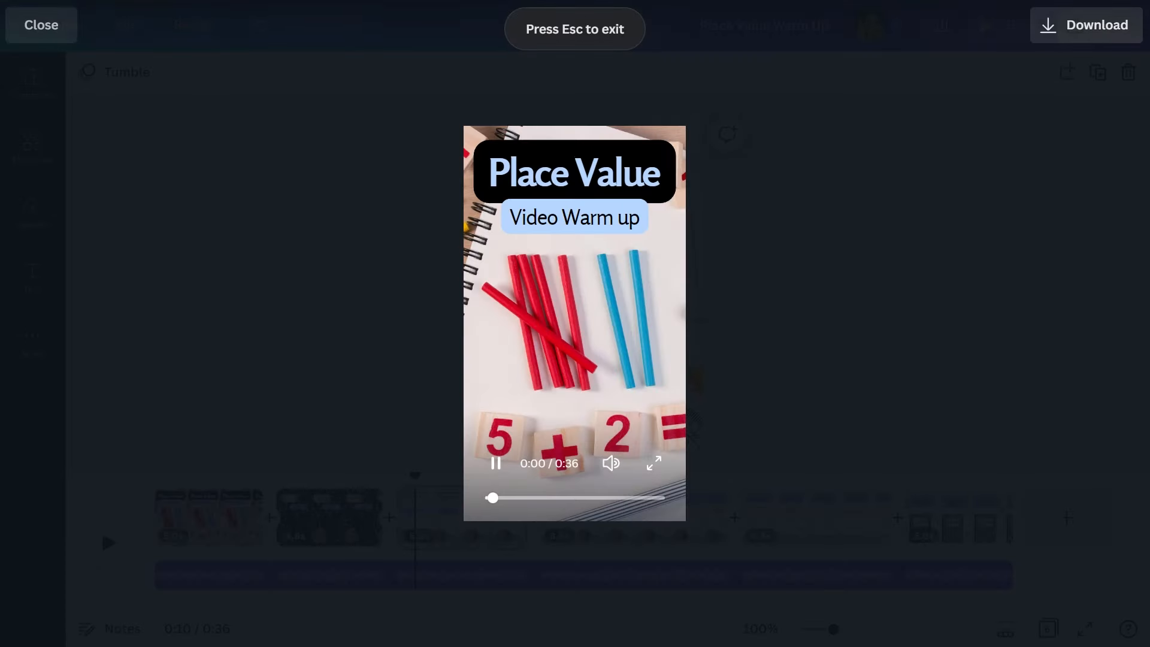